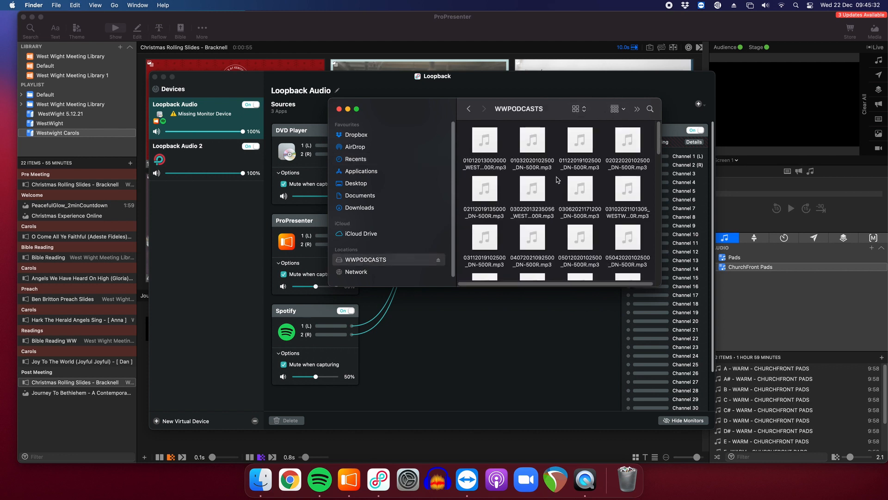
# Switch the WWPODCASTS folder to list view and sort it by date modified, newest first.
pyautogui.moveTo(582, 132)
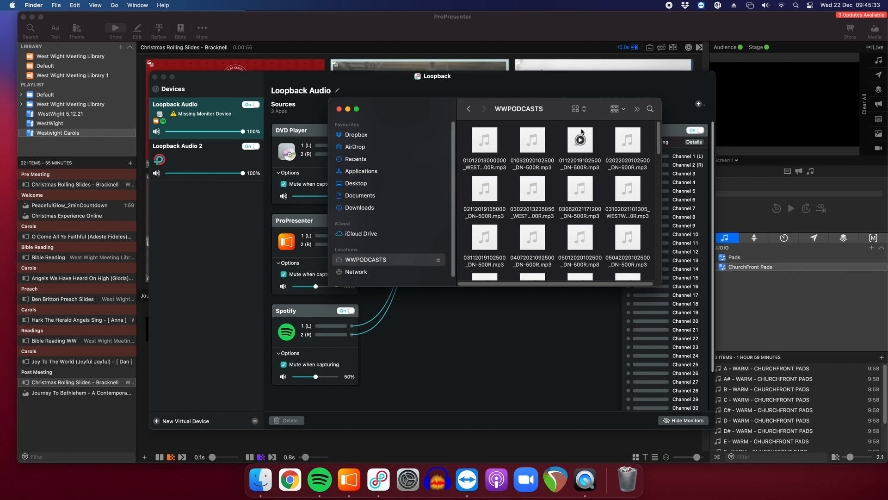
pyautogui.click(623, 111)
pyautogui.click(576, 108)
pyautogui.click(576, 109)
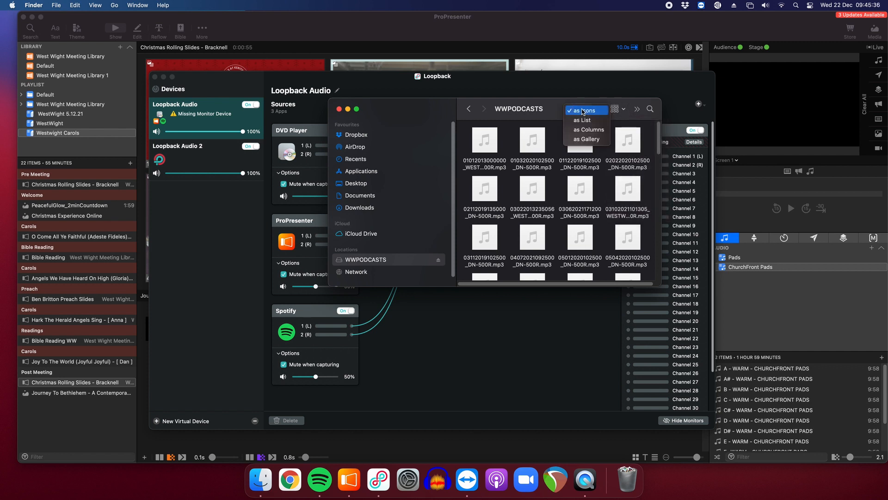
pyautogui.click(584, 121)
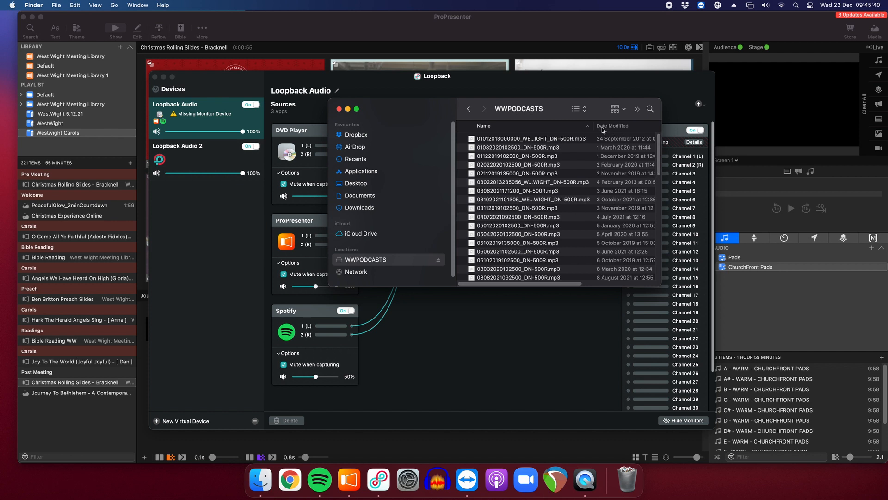
pyautogui.click(617, 127)
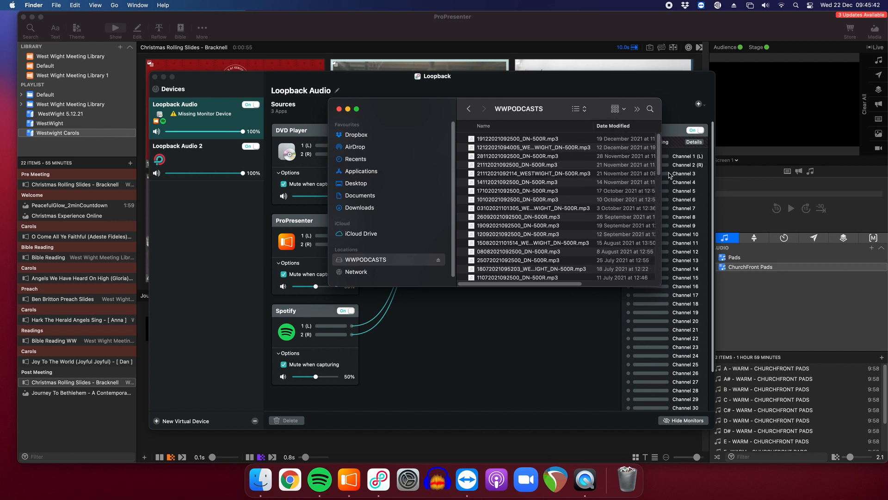
pyautogui.moveTo(661, 173); pyautogui.dragTo(738, 172)
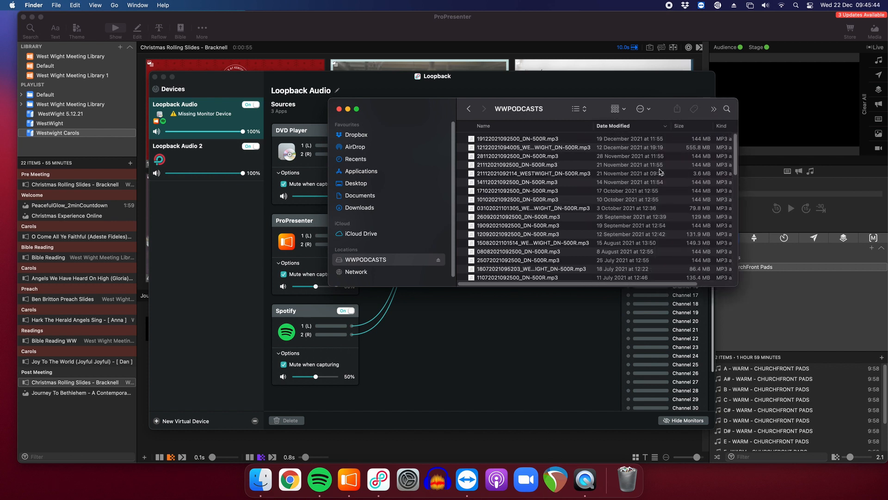
pyautogui.click(540, 147)
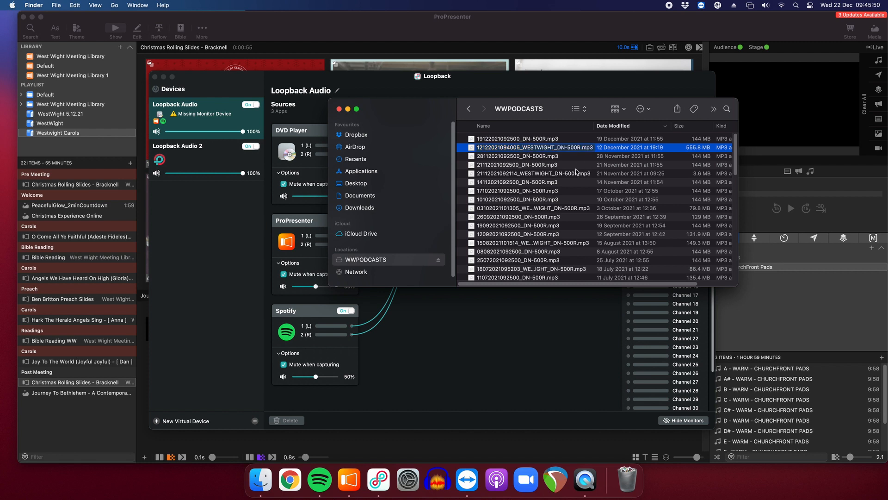
pyautogui.rightClick(607, 150)
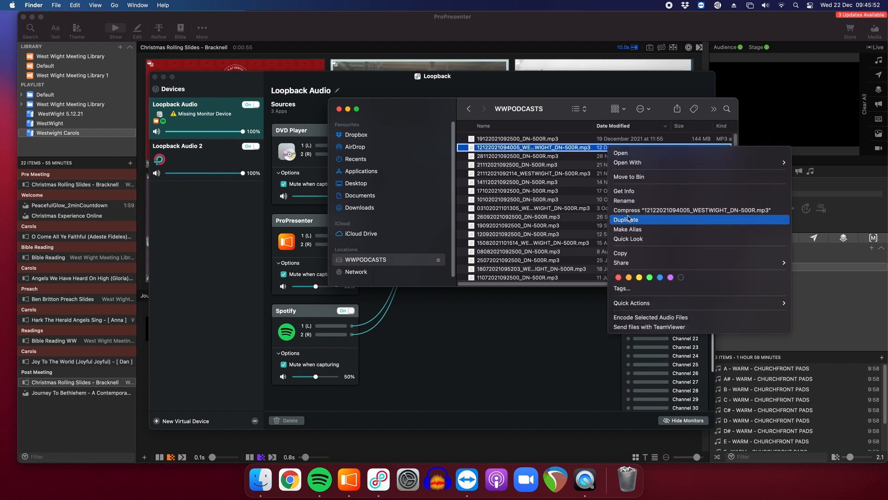
pyautogui.click(631, 255)
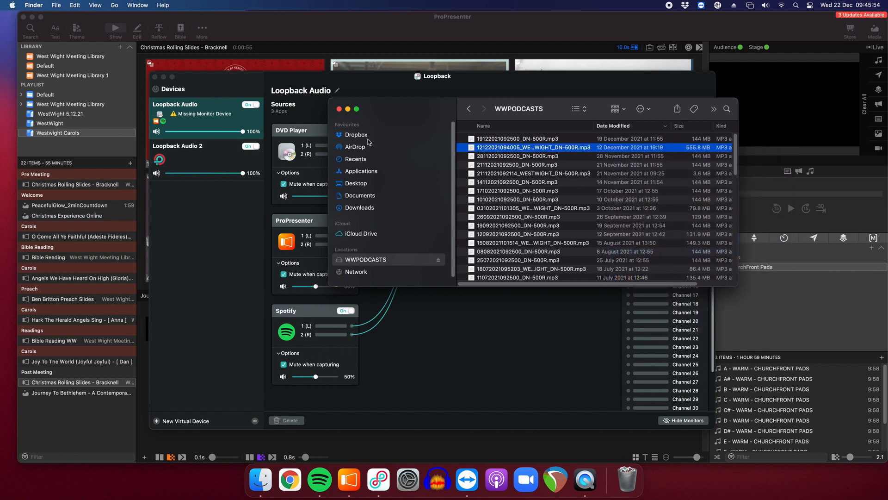
# Go to the Desktop and expand the Podcasts folder to show its Raw files subfolder.
pyautogui.click(360, 185)
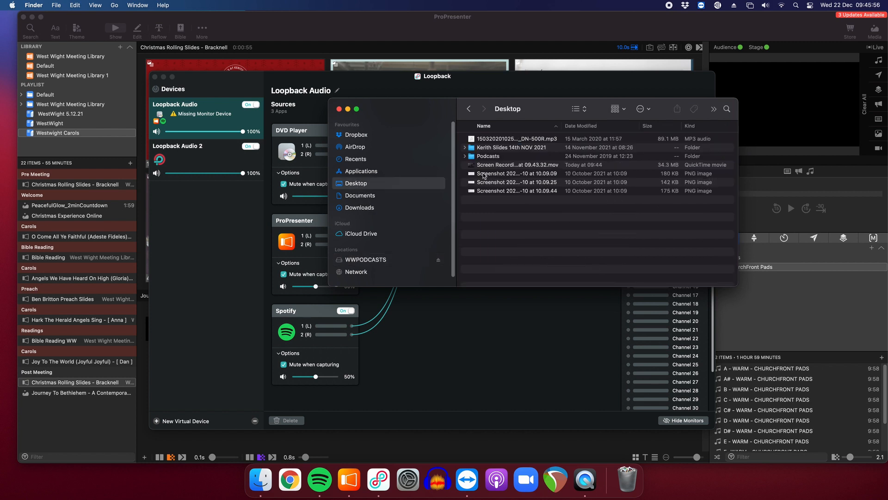
pyautogui.click(465, 157)
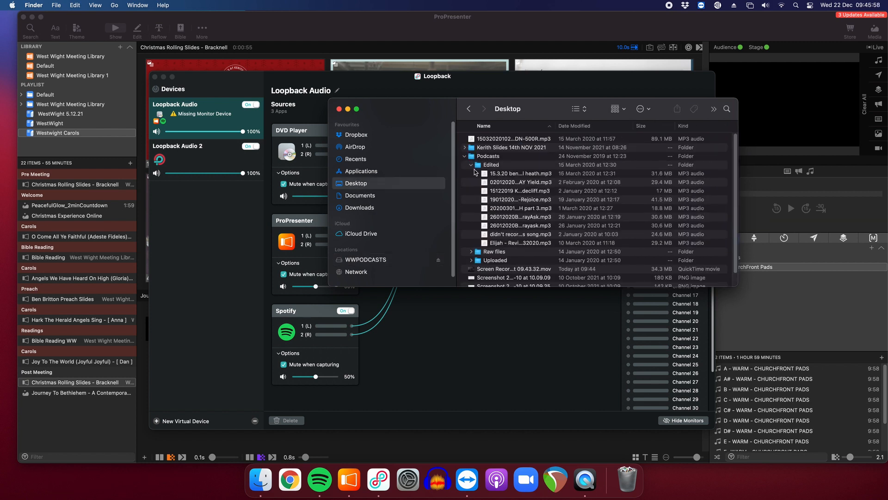
pyautogui.click(471, 165)
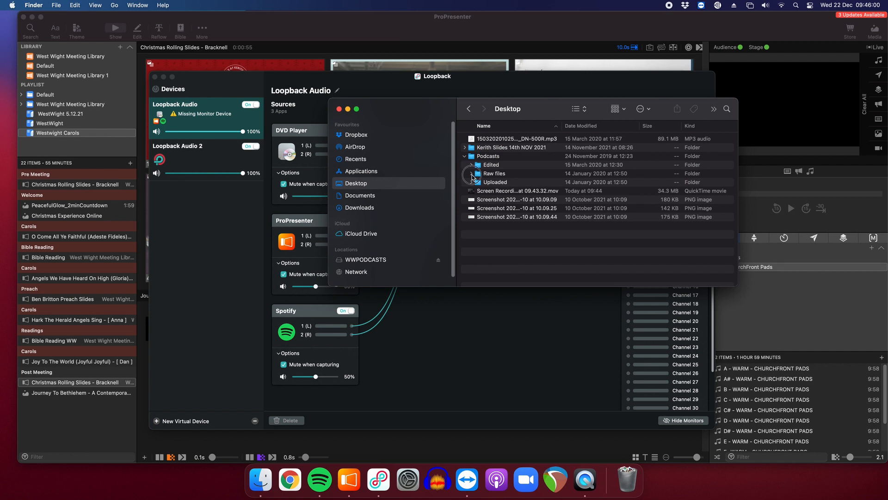
pyautogui.click(472, 173)
pyautogui.click(489, 175)
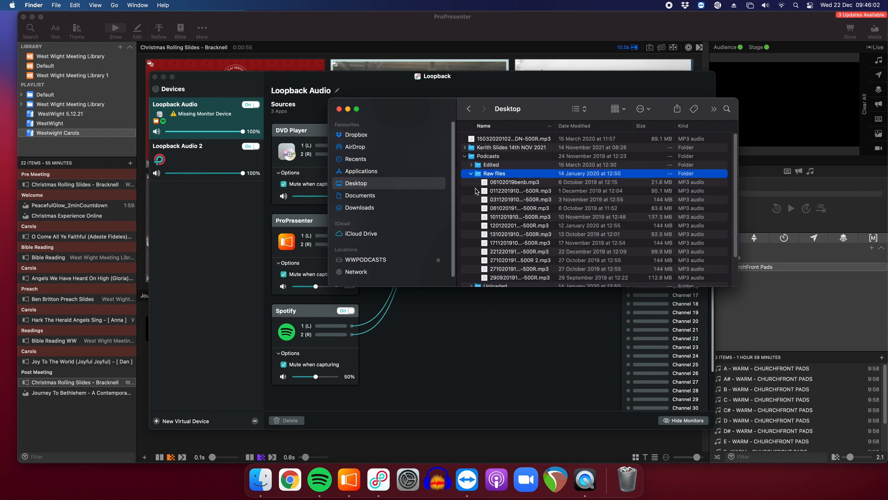
# Move the copied recording from the Desktop into the Podcasts Raw files folder.
pyautogui.rightClick(478, 191)
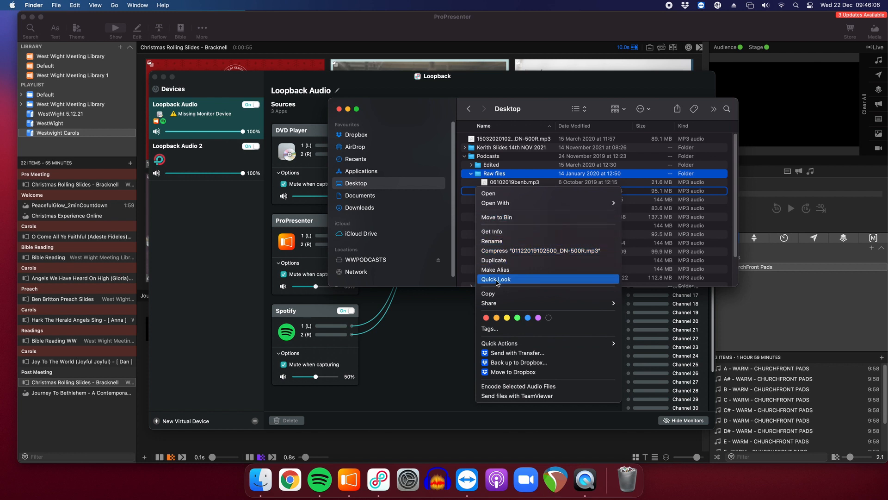
pyautogui.click(467, 221)
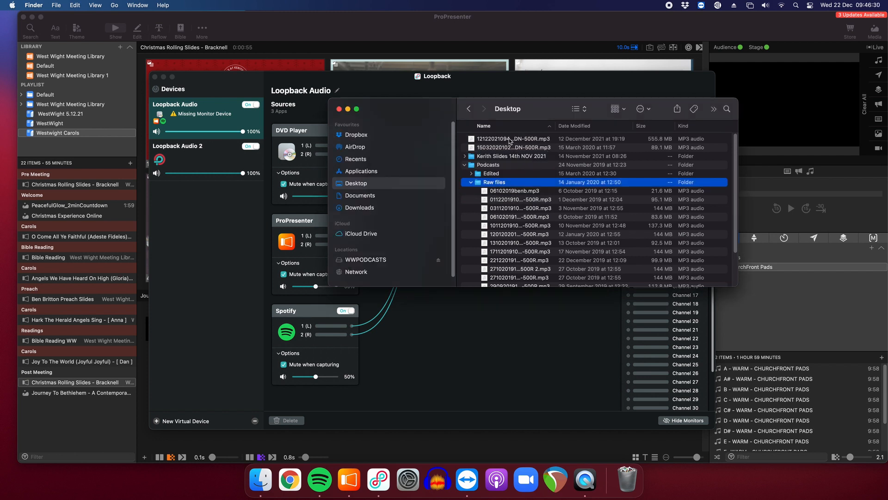
pyautogui.moveTo(506, 139); pyautogui.dragTo(506, 192)
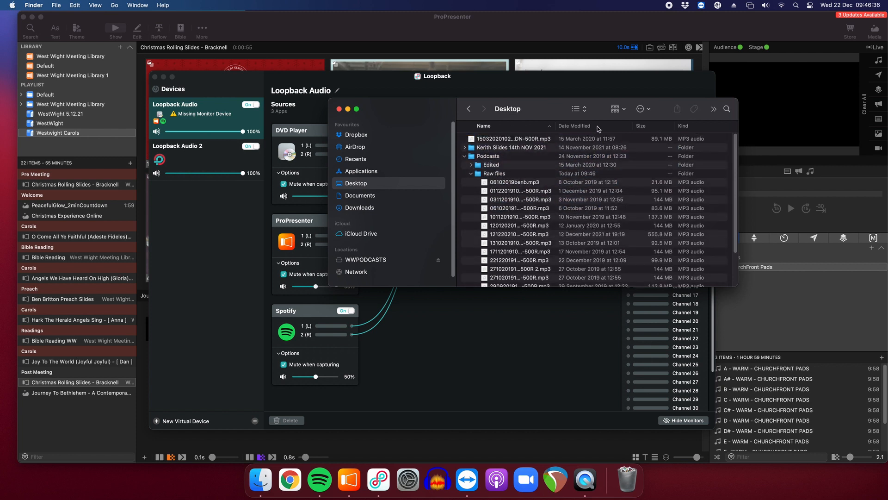
# Open the Raw files folder, sort it by date modified and select the newest recording.
pyautogui.doubleClick(510, 172)
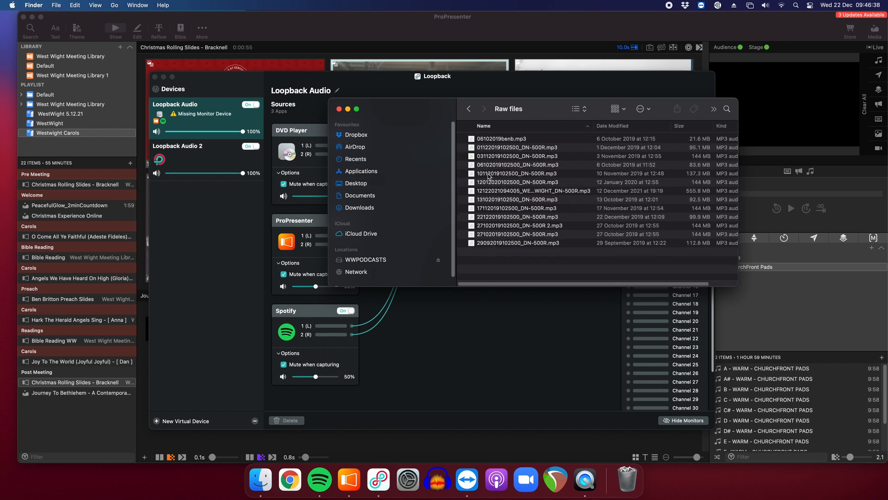
pyautogui.click(619, 126)
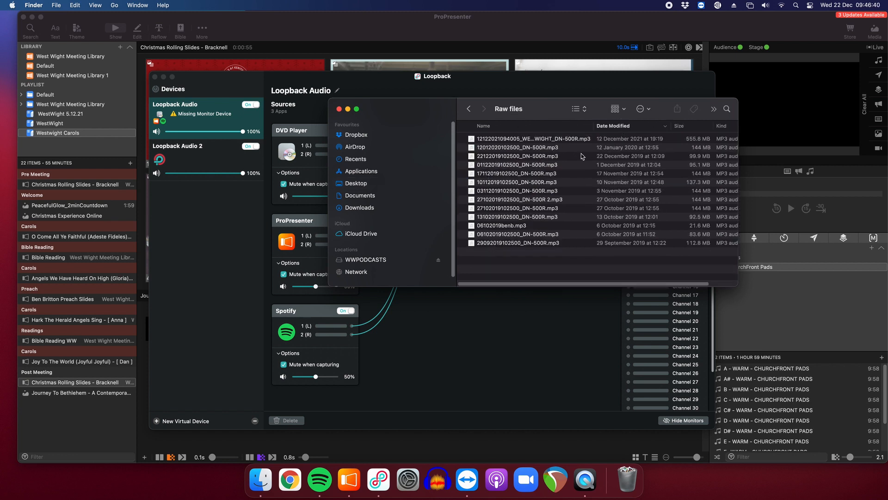
pyautogui.click(511, 139)
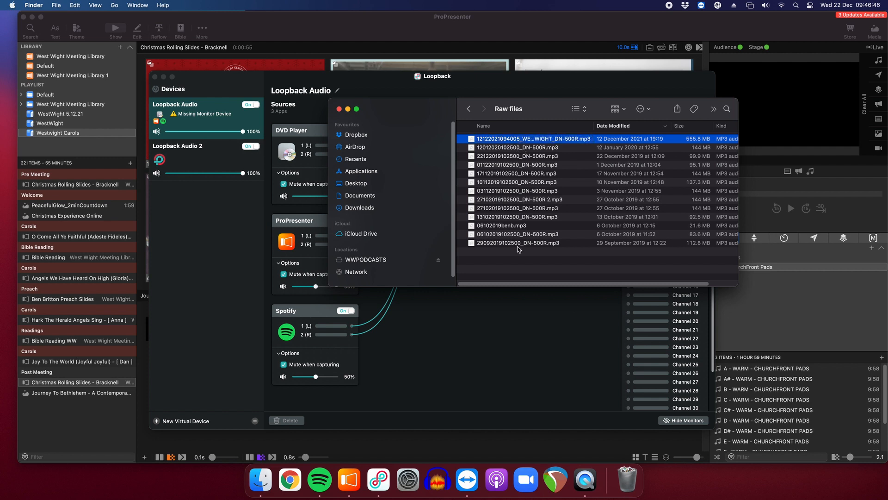
# Launch Audacity and drag the selected recording into its window to import it.
pyautogui.click(435, 484)
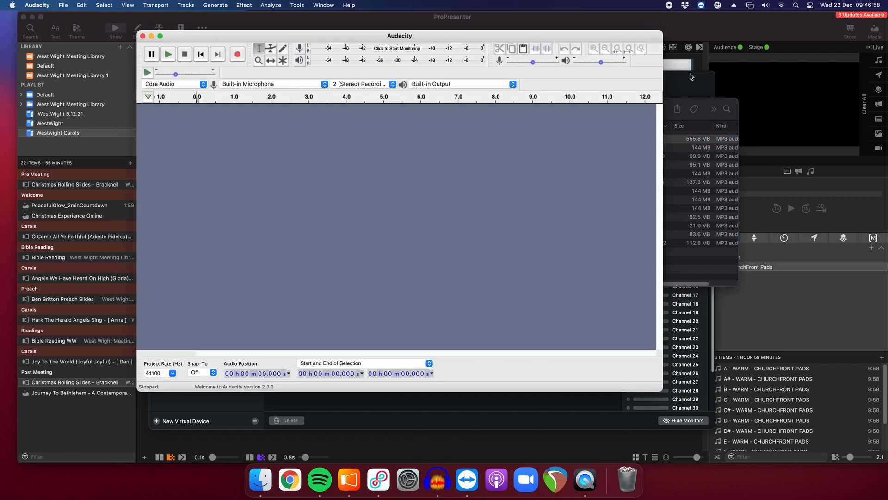
pyautogui.click(675, 142)
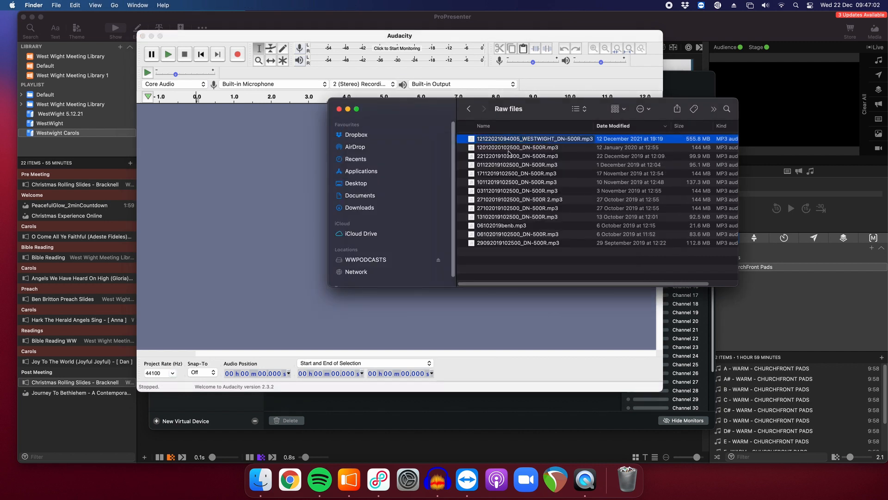
pyautogui.moveTo(514, 141); pyautogui.dragTo(242, 184)
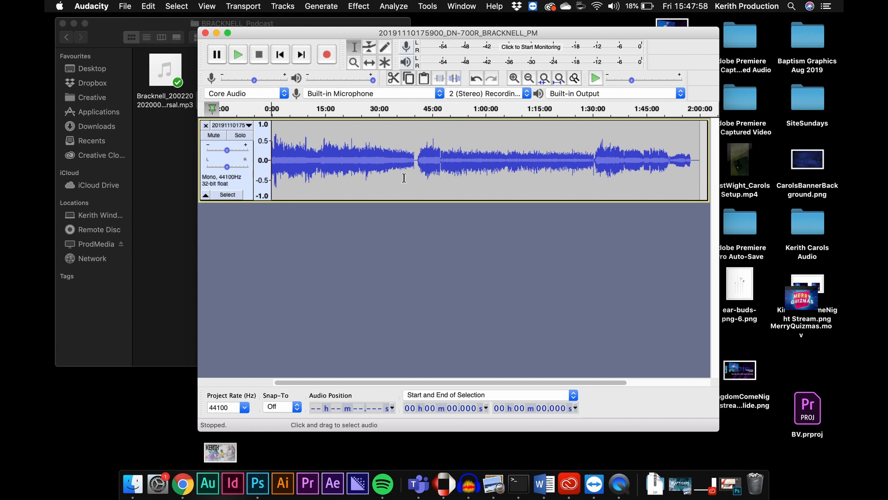
# Play the recording from several points along the waveform to locate where the wanted section begins.
pyautogui.click(390, 158)
pyautogui.click(476, 159)
pyautogui.click(557, 161)
pyautogui.click(478, 159)
pyautogui.click(567, 160)
pyautogui.click(603, 160)
pyautogui.click(380, 156)
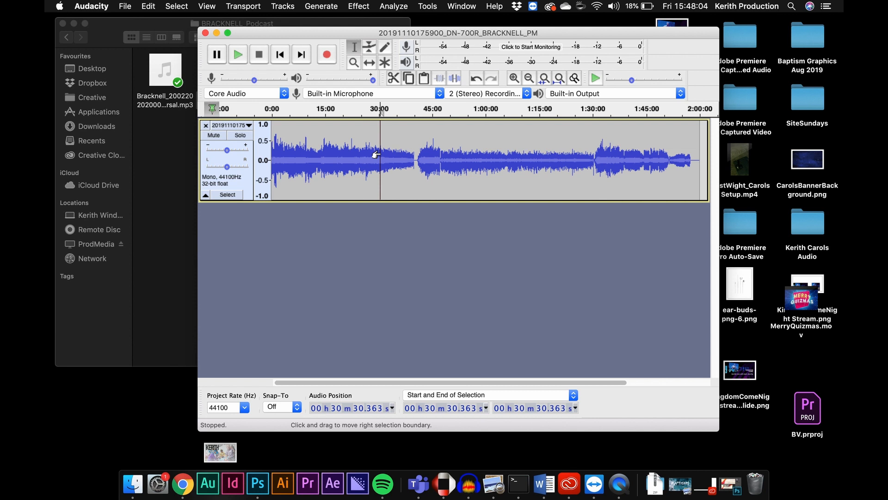
pyautogui.press('space')
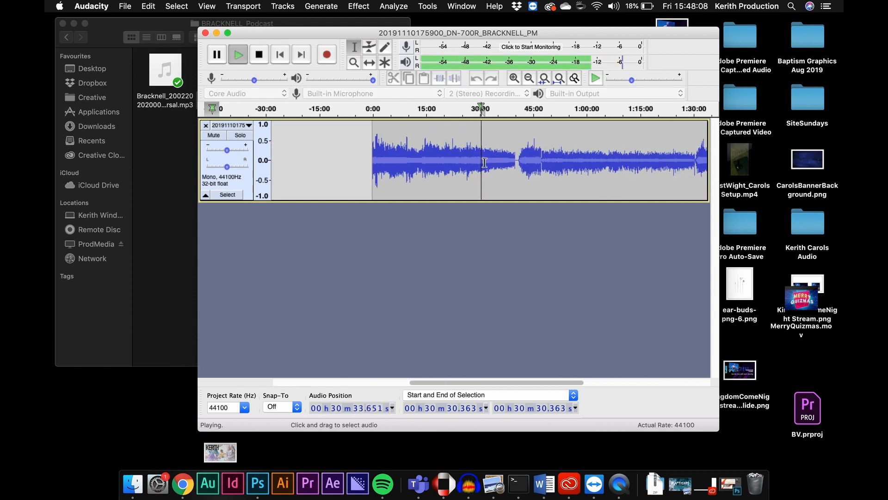
pyautogui.press('space')
# Zoom in around the break near 48 minutes and play from points around it to pinpoint the cut position.
pyautogui.click(514, 78)
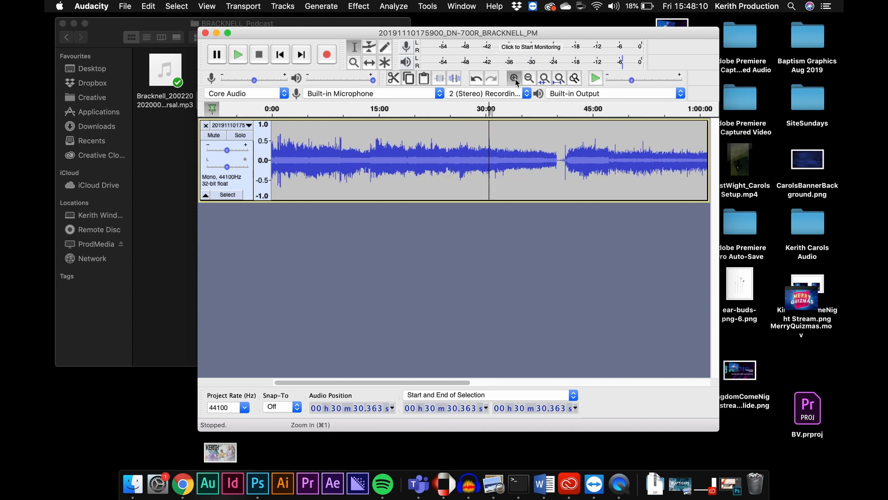
pyautogui.click(531, 78)
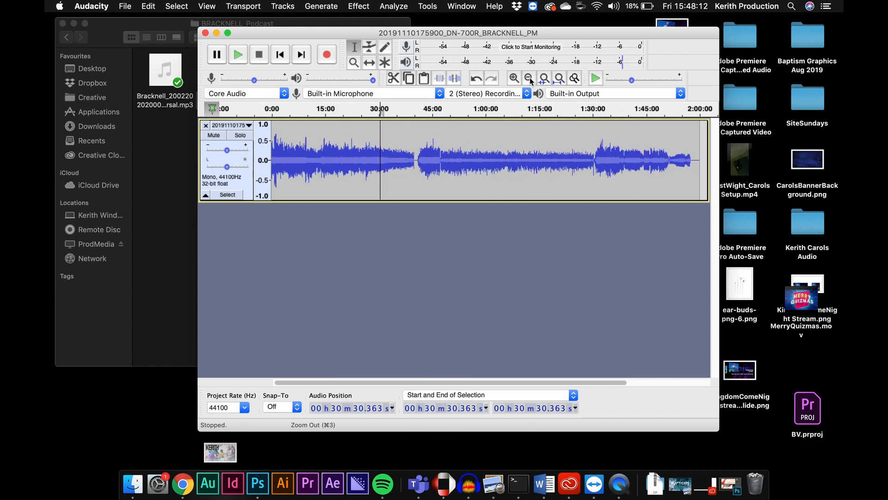
pyautogui.click(515, 78)
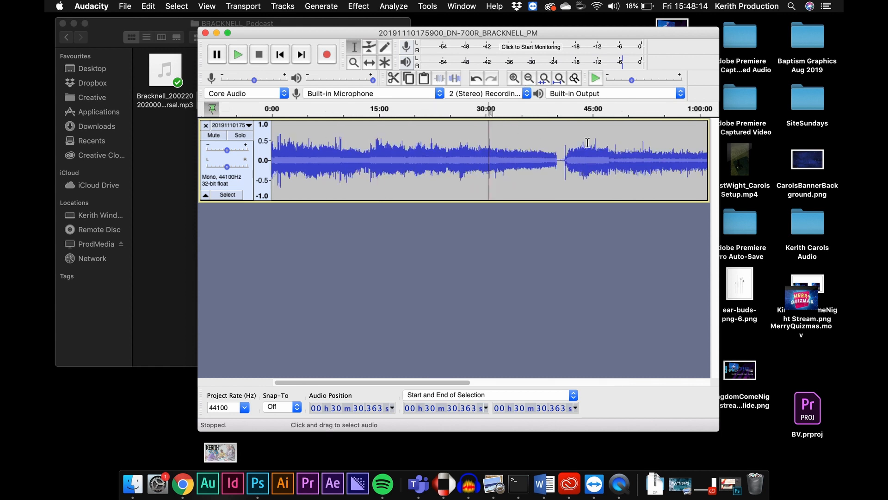
pyautogui.click(623, 152)
pyautogui.press('space')
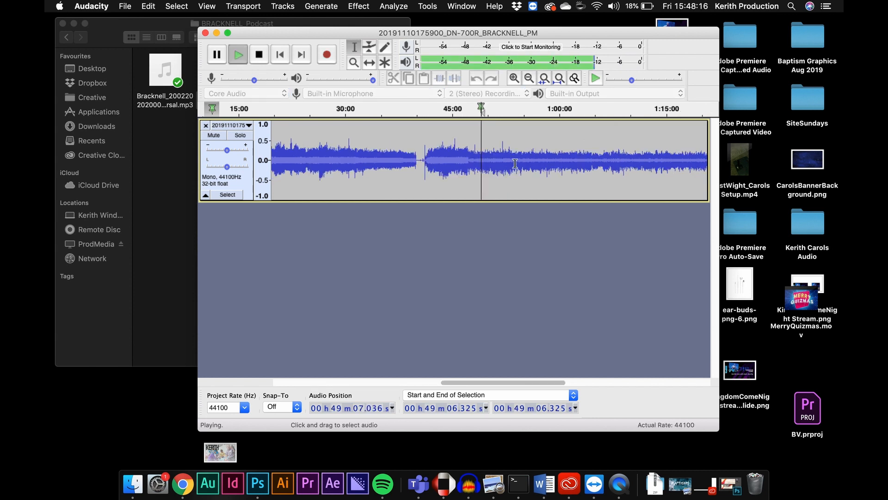
pyautogui.press('space')
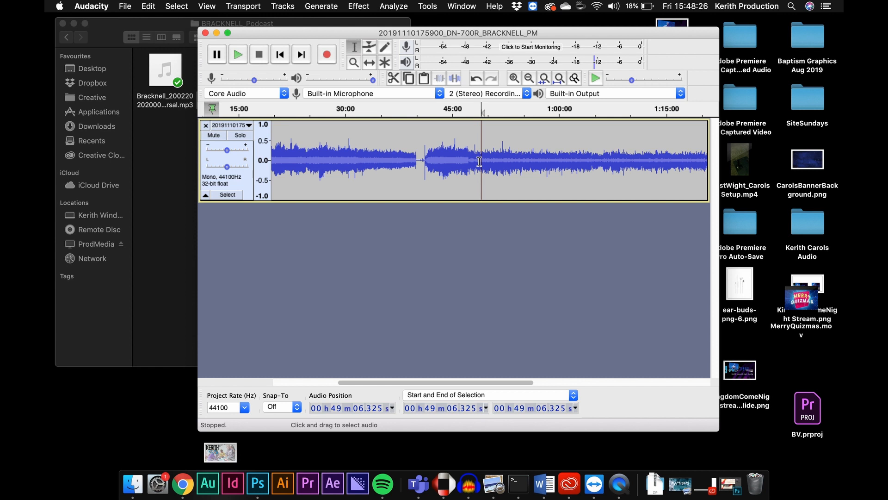
pyautogui.click(479, 109)
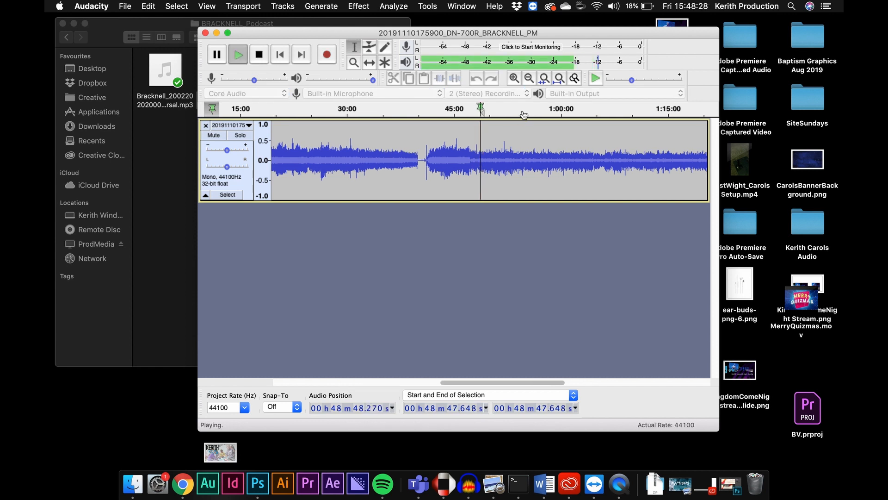
pyautogui.click(514, 78)
pyautogui.click(514, 78)
pyautogui.click(514, 78)
pyautogui.press('space')
pyautogui.click(447, 163)
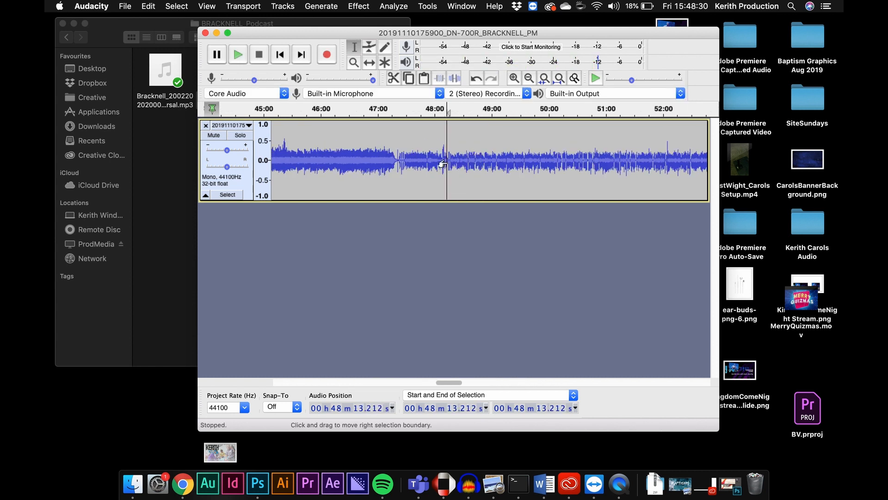
pyautogui.press('space')
pyautogui.click(474, 160)
pyautogui.press('space')
pyautogui.press('space')
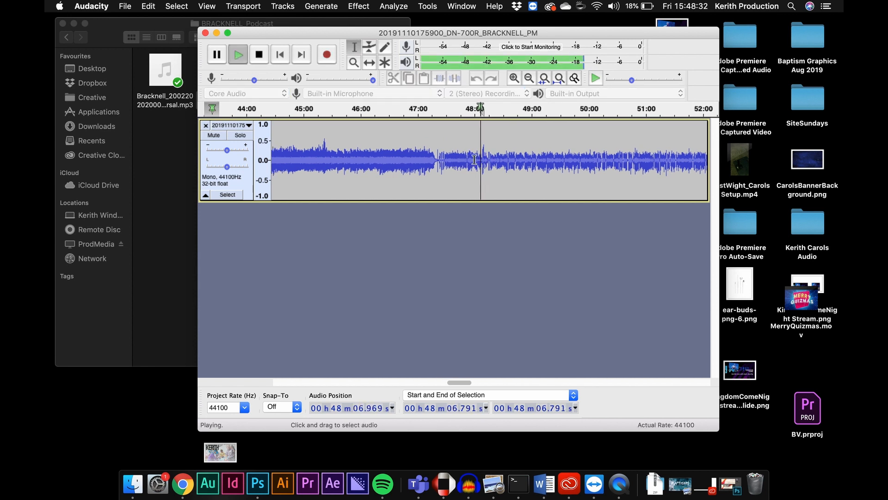
pyautogui.press('space')
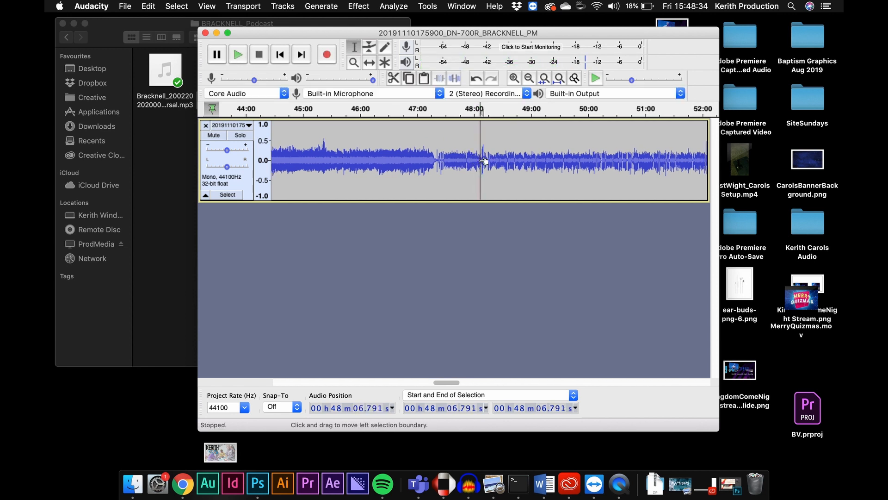
# Zoom out, select from the cursor near 48 minutes back to the track's start, and delete that section.
pyautogui.click(529, 79)
pyautogui.click(530, 80)
pyautogui.click(530, 79)
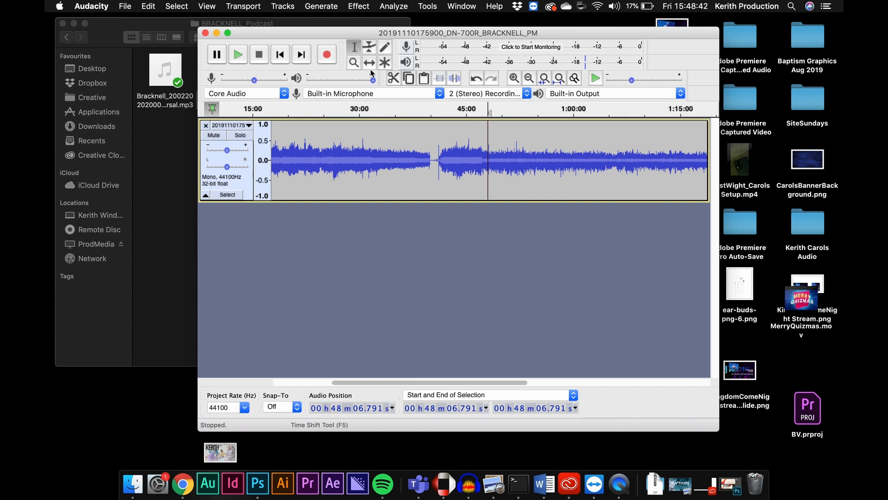
pyautogui.click(530, 80)
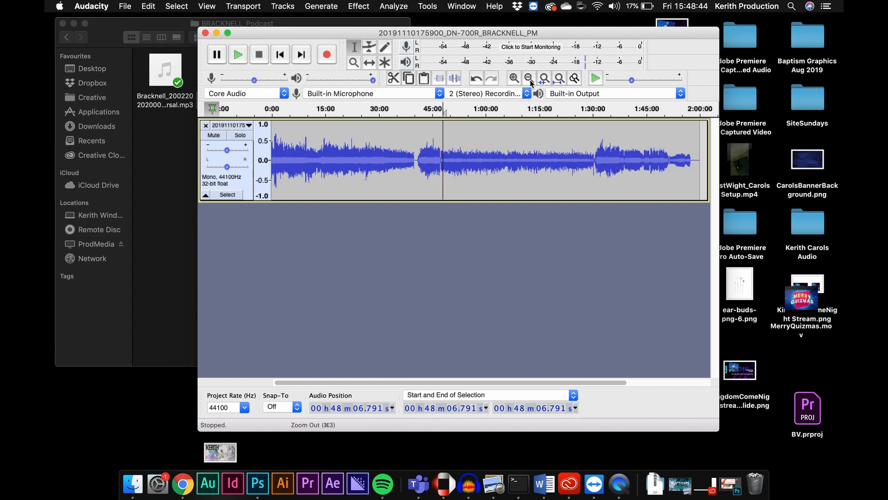
pyautogui.click(529, 80)
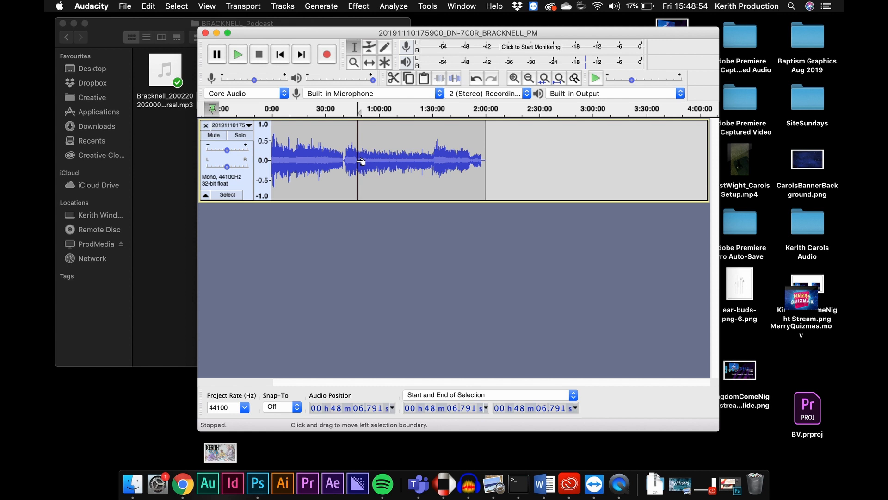
pyautogui.moveTo(361, 161); pyautogui.dragTo(254, 152)
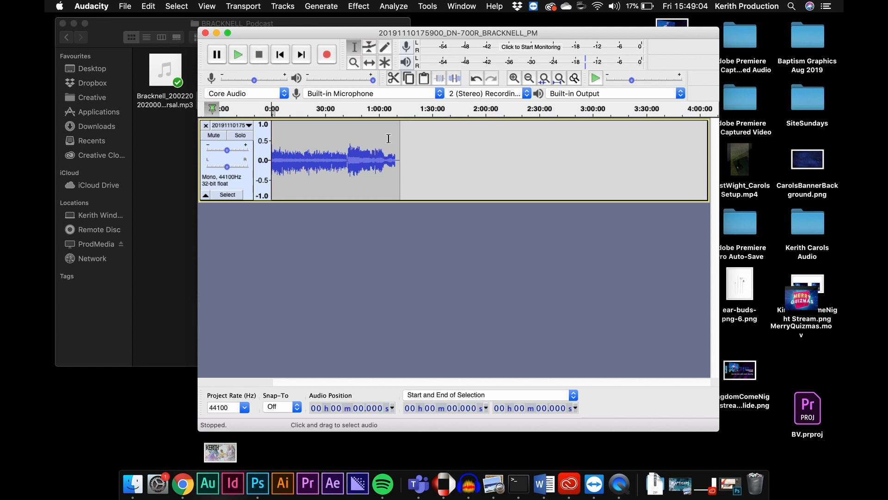
# Play the trimmed recording from its start to check the new opening.
pyautogui.press('XF86AudioRaiseVolume')
pyautogui.press('space')
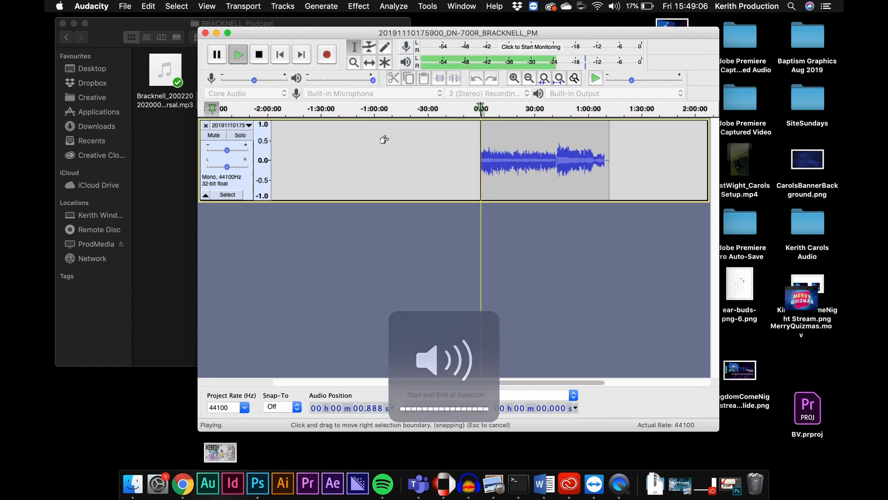
pyautogui.press('space')
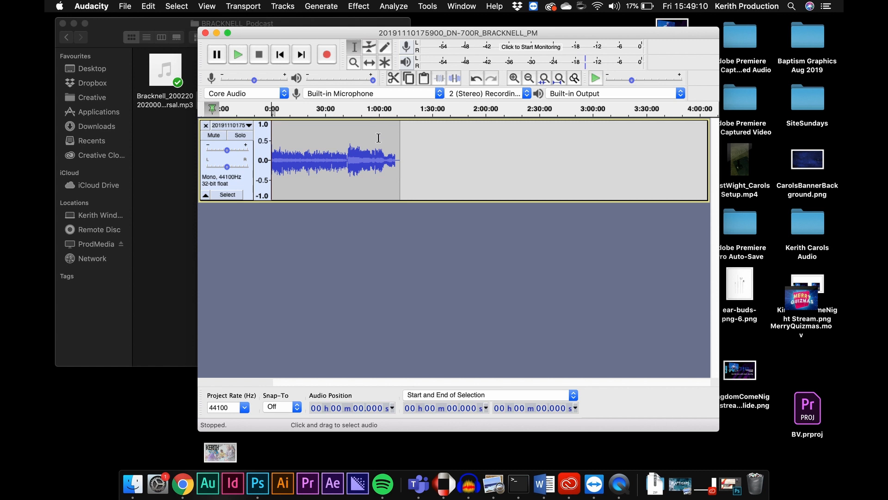
# Zoom in around 42 minutes and play from points near the break to find where the wanted section ends.
pyautogui.click(515, 77)
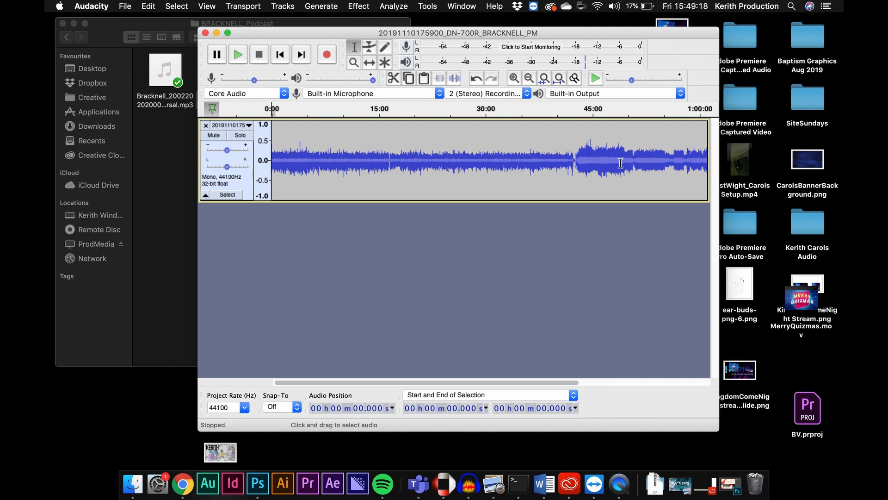
pyautogui.click(561, 159)
pyautogui.press('space')
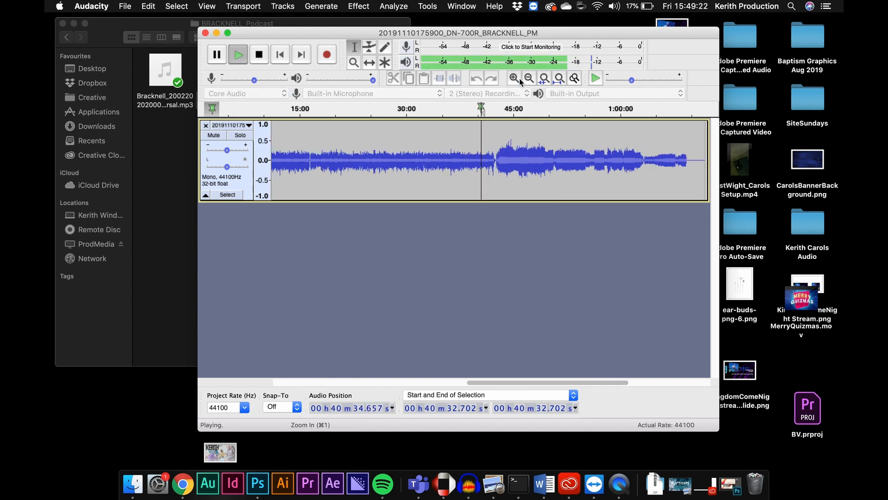
pyautogui.click(517, 78)
pyautogui.click(517, 78)
pyautogui.click(517, 79)
pyautogui.click(559, 160)
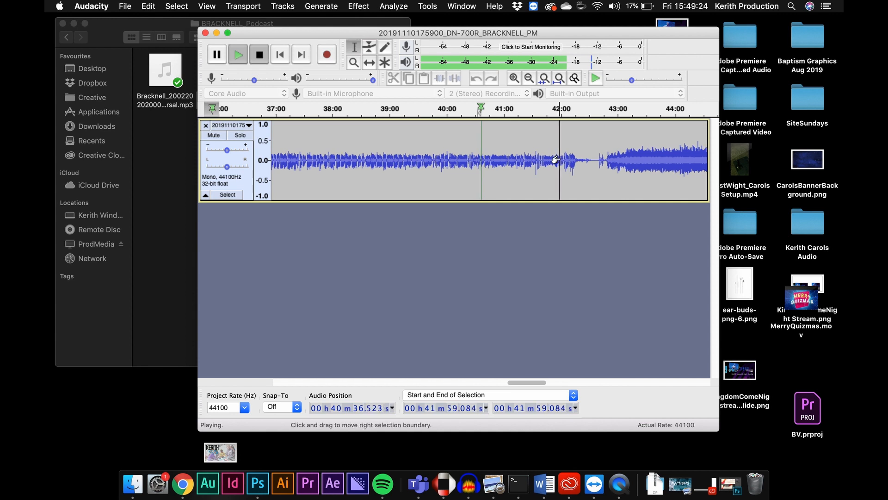
pyautogui.press('space')
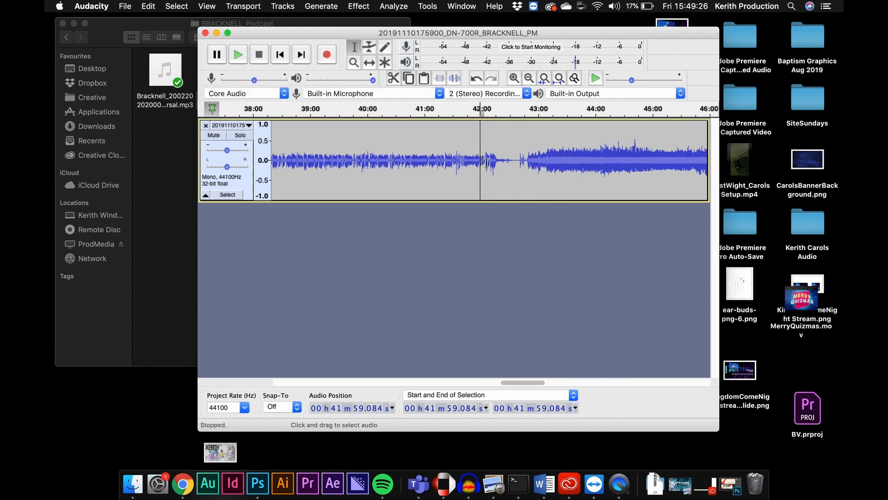
pyautogui.click(482, 161)
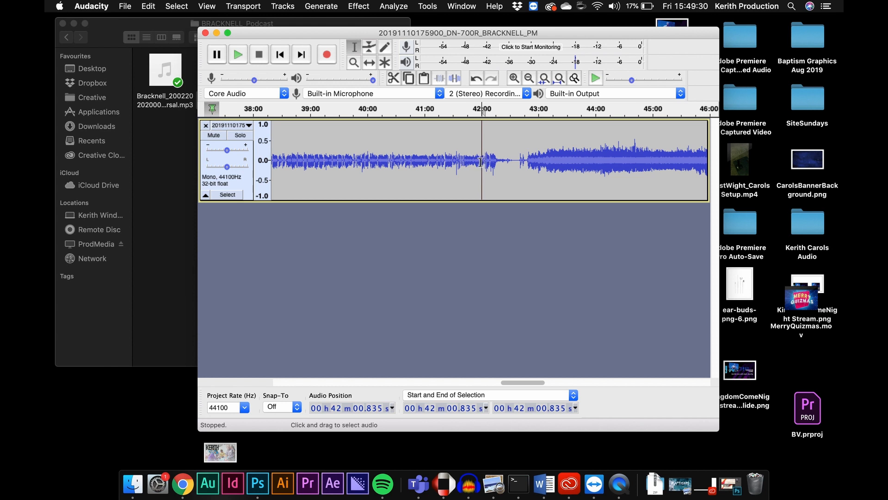
pyautogui.click(481, 163)
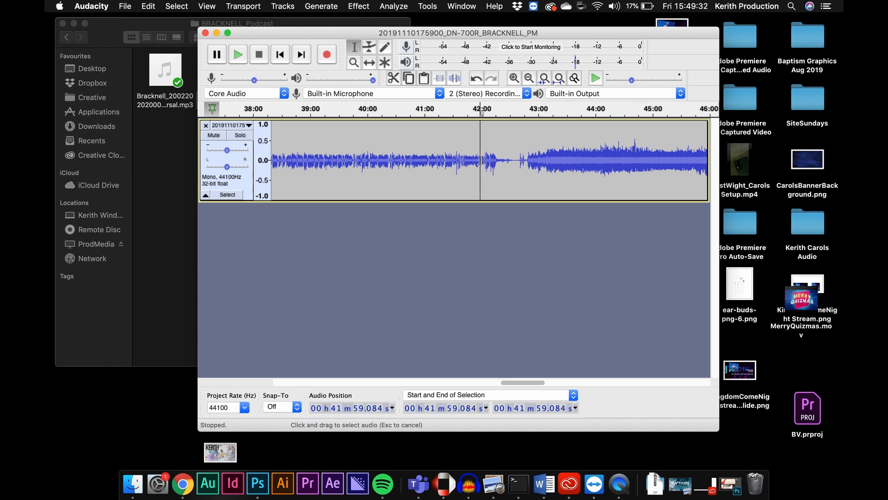
pyautogui.press('space')
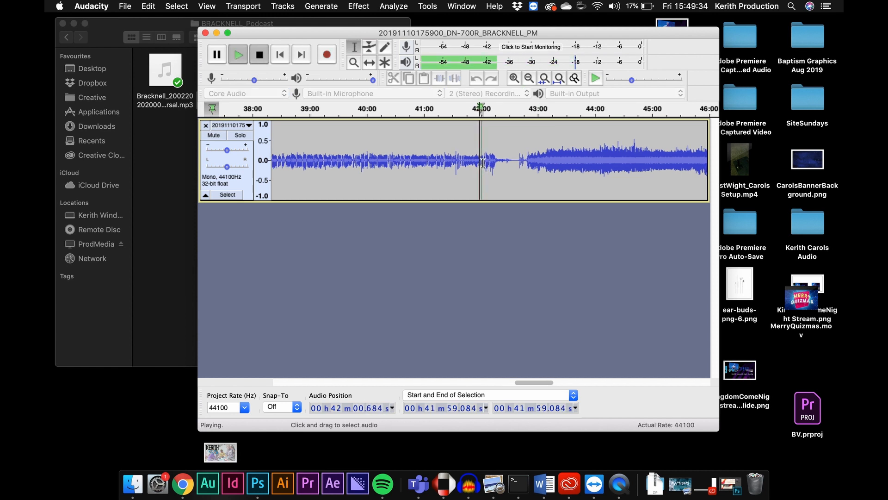
pyautogui.press('space')
pyautogui.click(482, 163)
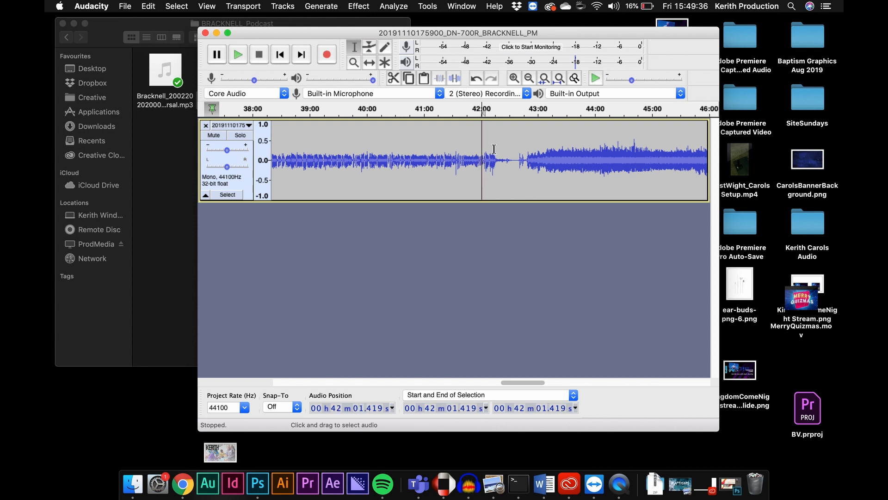
# Zoom out, select from about 42 minutes to the end of the track, and delete that section.
pyautogui.click(530, 78)
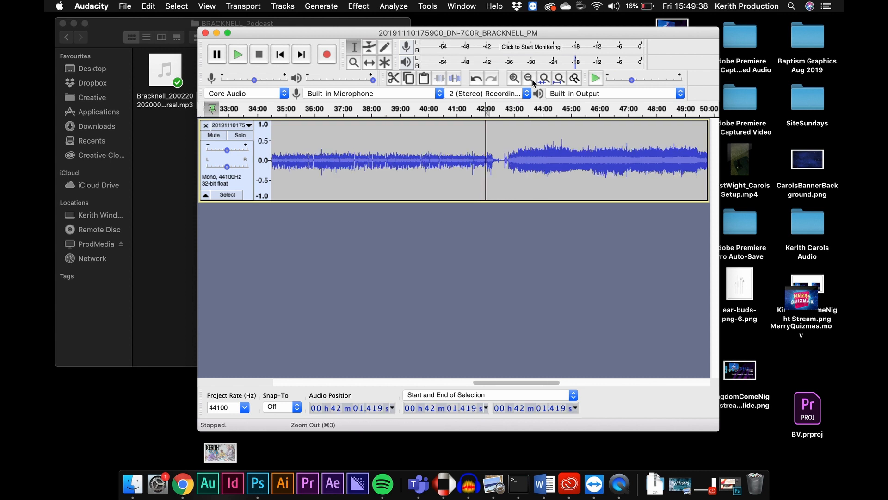
pyautogui.click(530, 78)
pyautogui.click(529, 78)
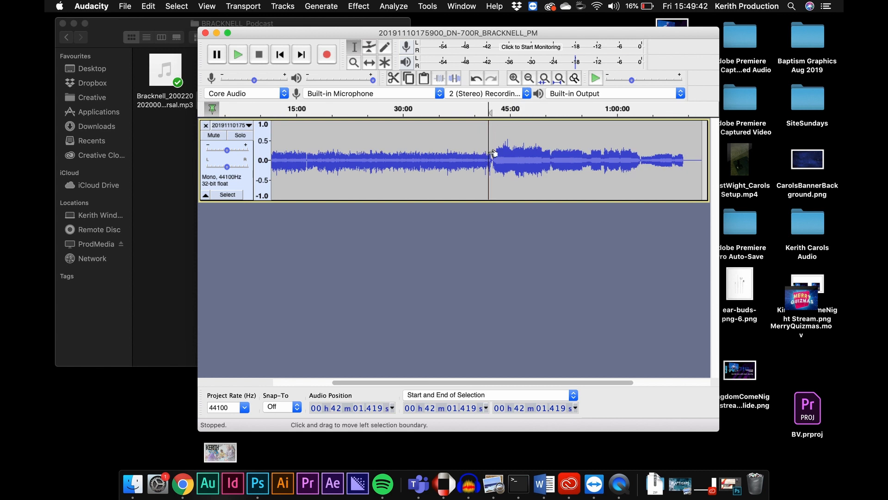
pyautogui.moveTo(492, 154); pyautogui.dragTo(699, 152)
pyautogui.press('Delete')
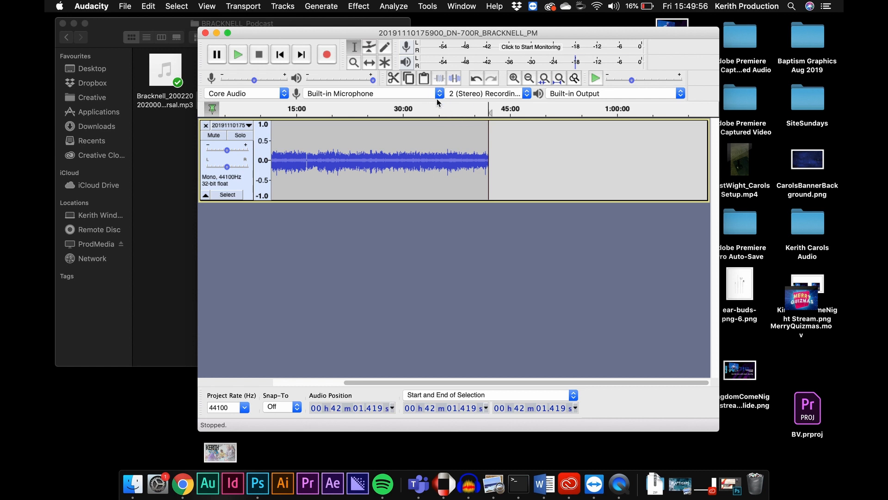
# Fit the project to the window and play the trimmed recording from around 25 minutes to review it.
pyautogui.click(369, 144)
pyautogui.press('space')
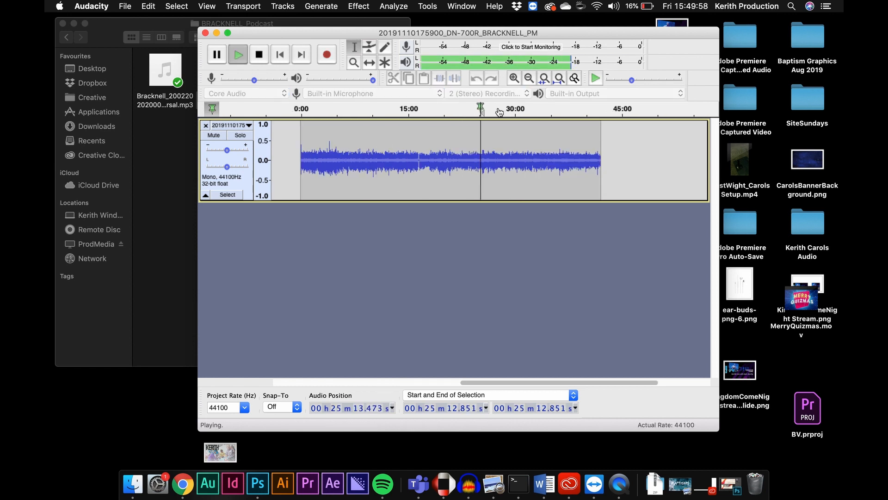
pyautogui.press('space')
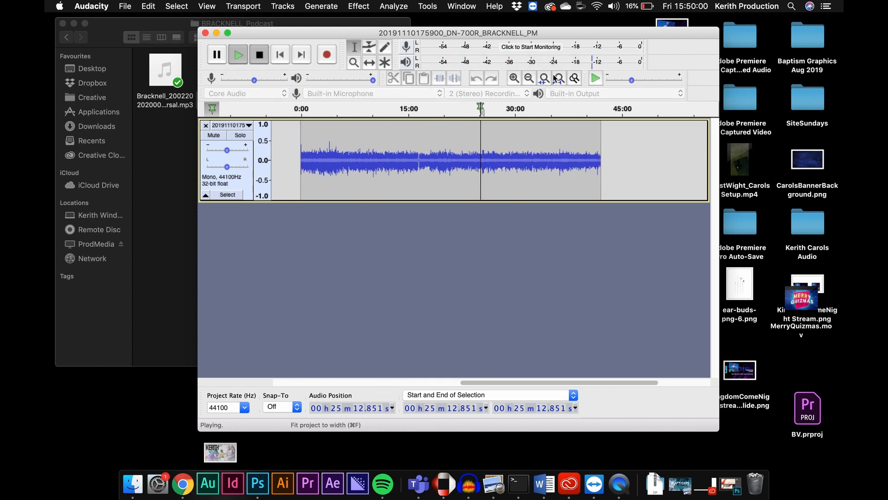
pyautogui.click(555, 78)
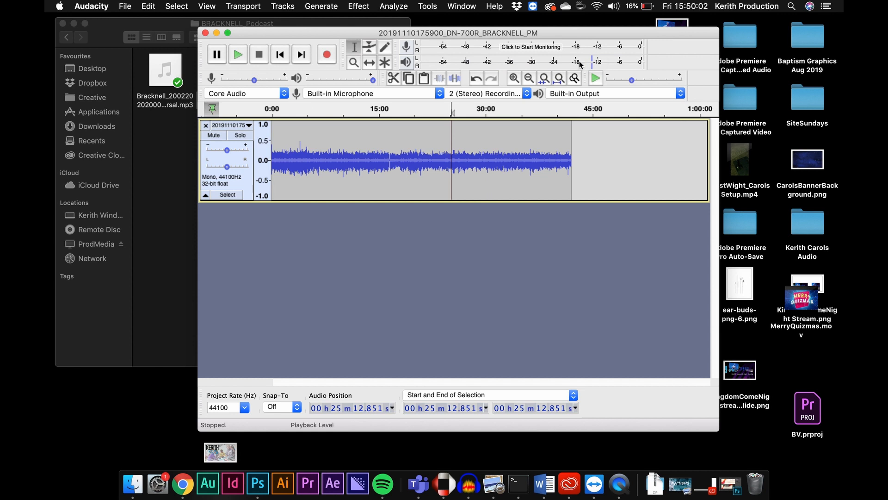
pyautogui.press('space')
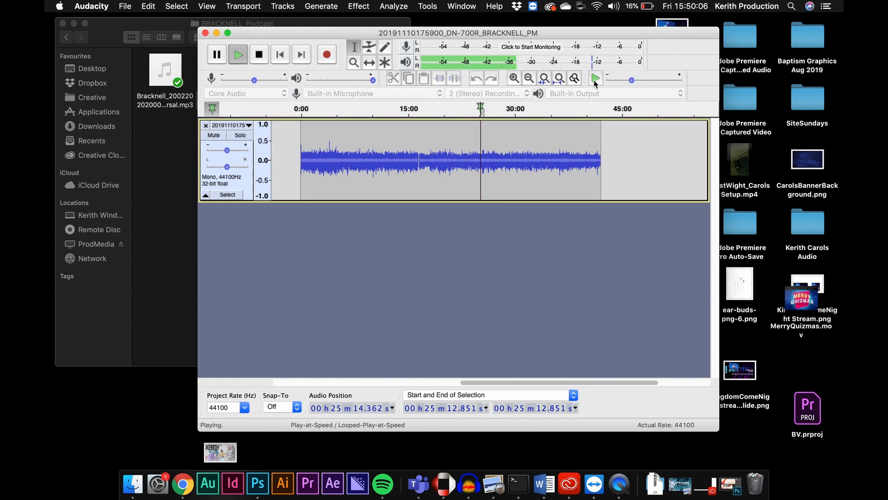
pyautogui.press('space')
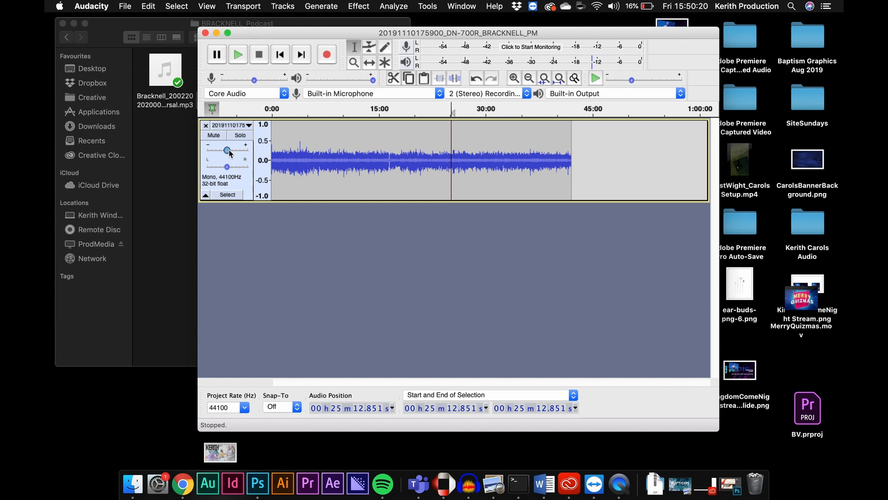
pyautogui.press('space')
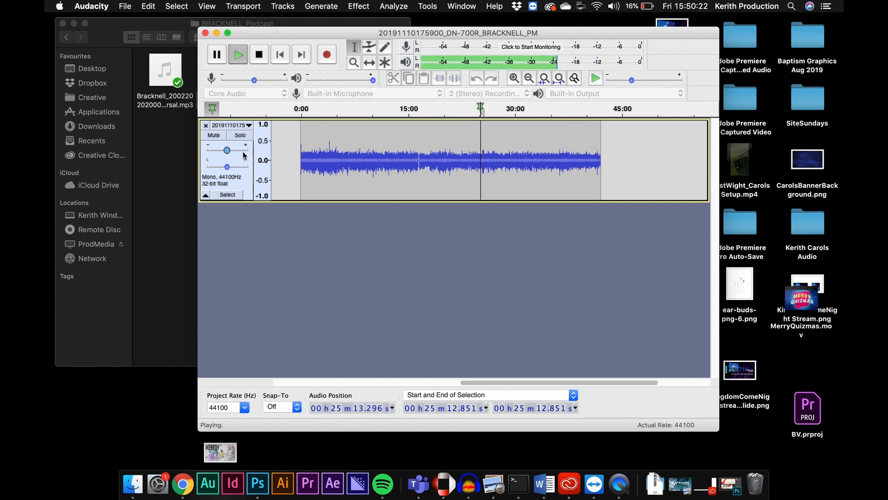
pyautogui.moveTo(230, 151)
pyautogui.mouseDown()
pyautogui.moveTo(120, 144)
pyautogui.moveTo(242, 146)
pyautogui.moveTo(231, 152)
pyautogui.mouseUp()
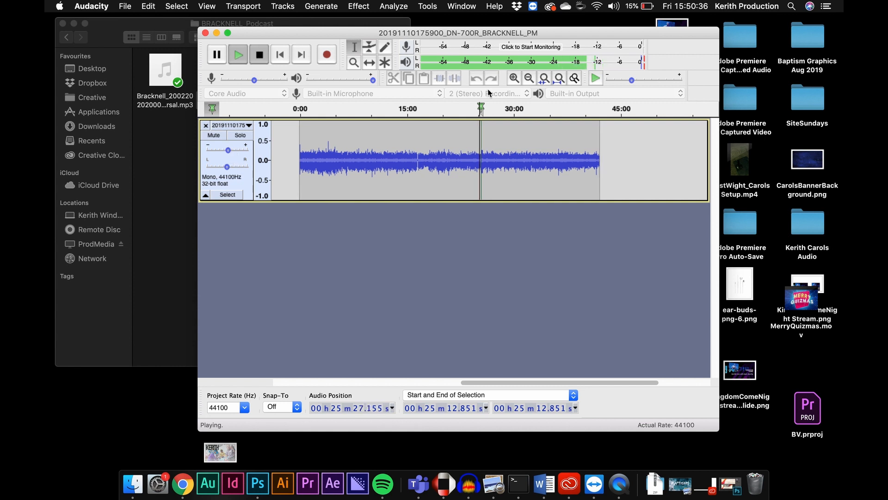
pyautogui.press('space')
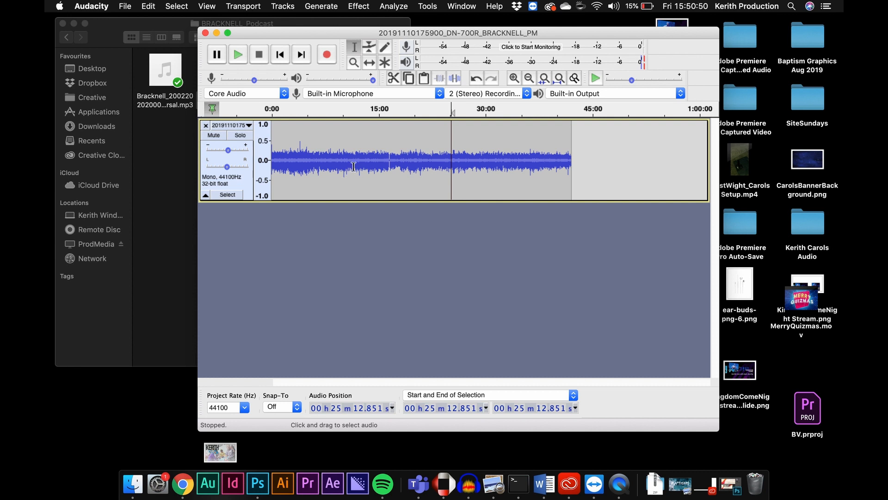
# Open the Podcast Intro's Bracknell folder and drag PodcastIntro_Bracknell.mp3 into the project as a new track.
pyautogui.click(174, 29)
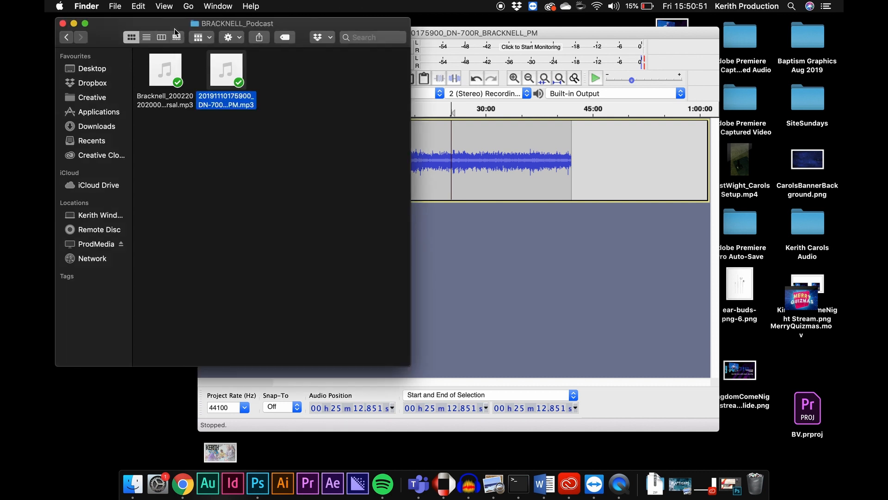
pyautogui.click(68, 37)
pyautogui.click(67, 36)
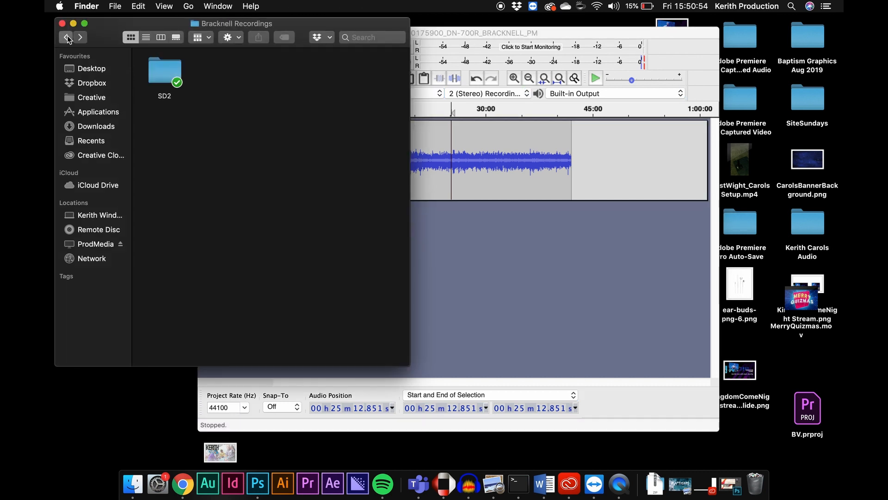
pyautogui.click(68, 37)
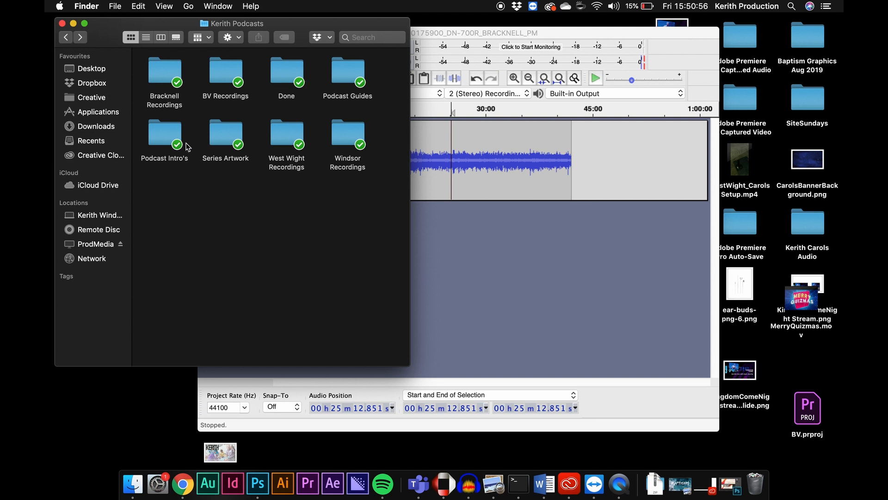
pyautogui.doubleClick(163, 139)
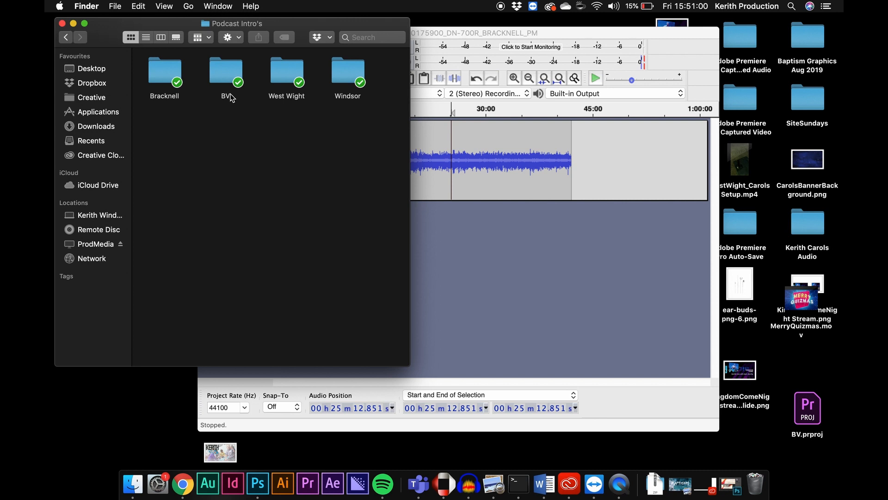
pyautogui.click(176, 73)
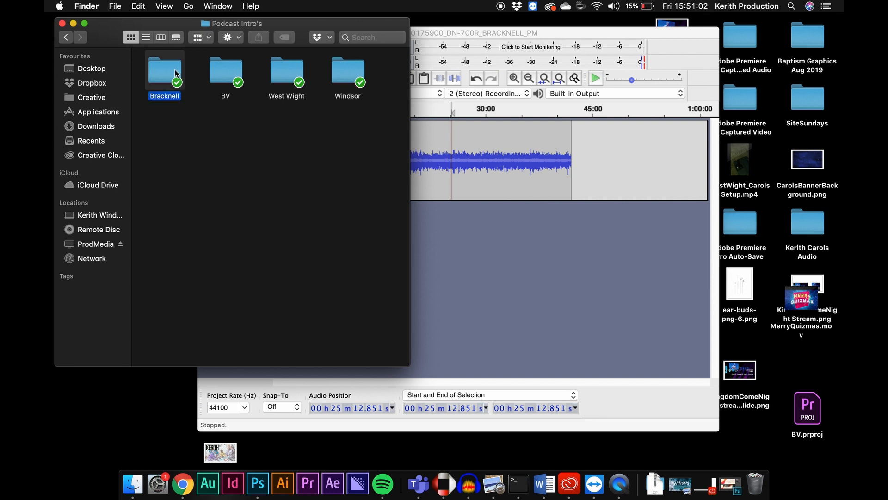
pyautogui.doubleClick(176, 72)
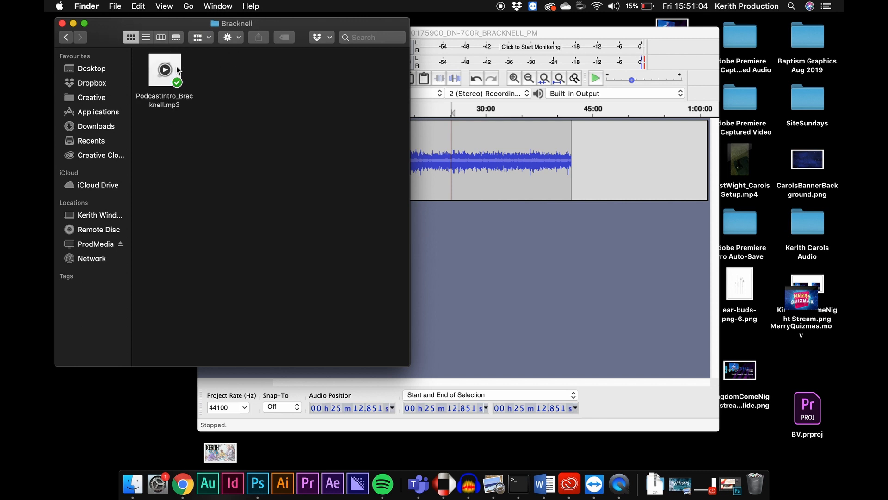
pyautogui.moveTo(179, 78); pyautogui.dragTo(520, 263)
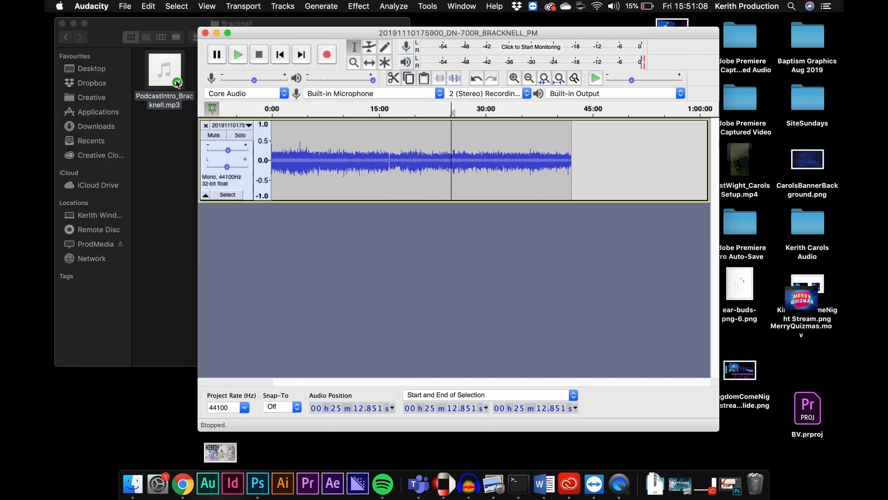
pyautogui.moveTo(175, 90); pyautogui.dragTo(367, 301)
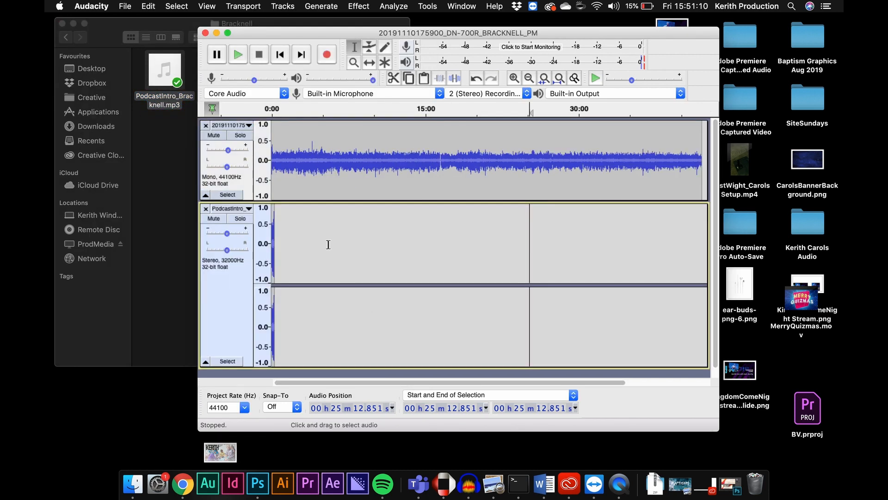
# Play the imported intro track from its start.
pyautogui.click(272, 225)
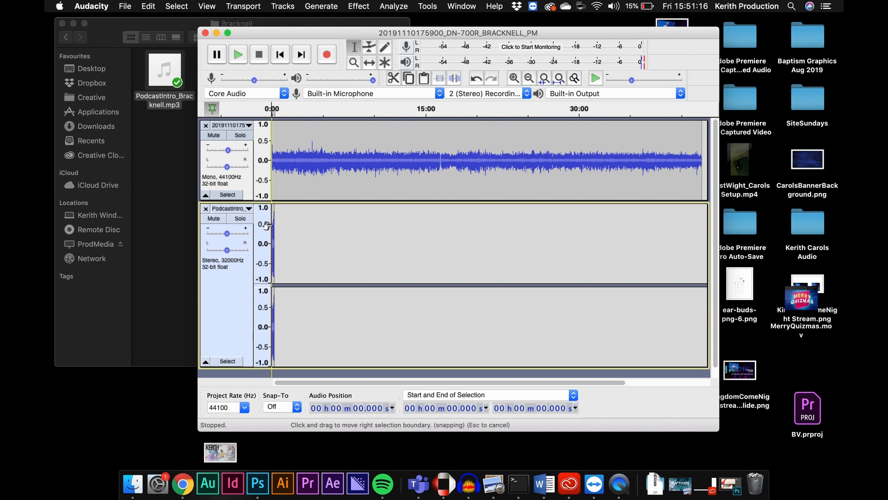
pyautogui.press('space')
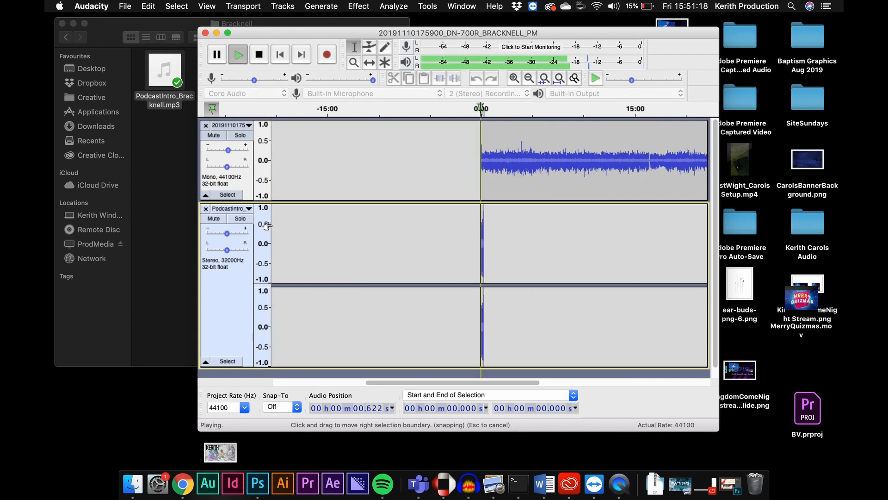
pyautogui.press('space')
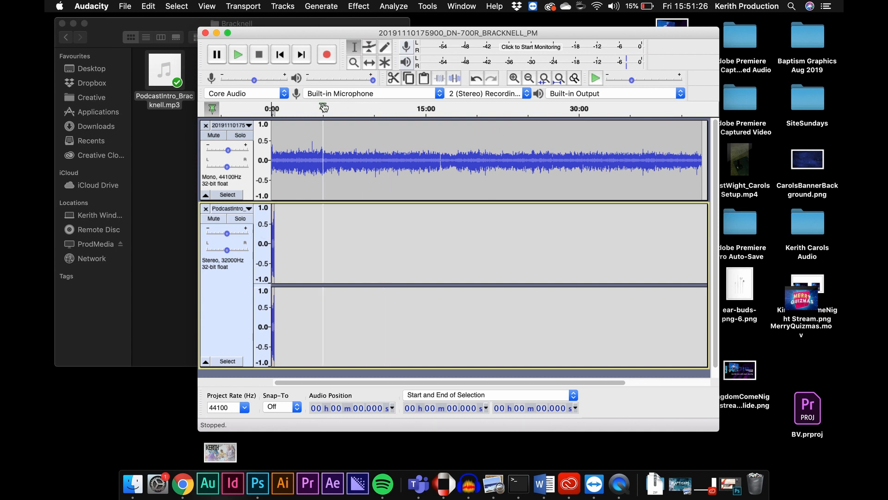
# Use the Time Shift tool to move the service recording slightly later so it starts after the intro.
pyautogui.click(369, 63)
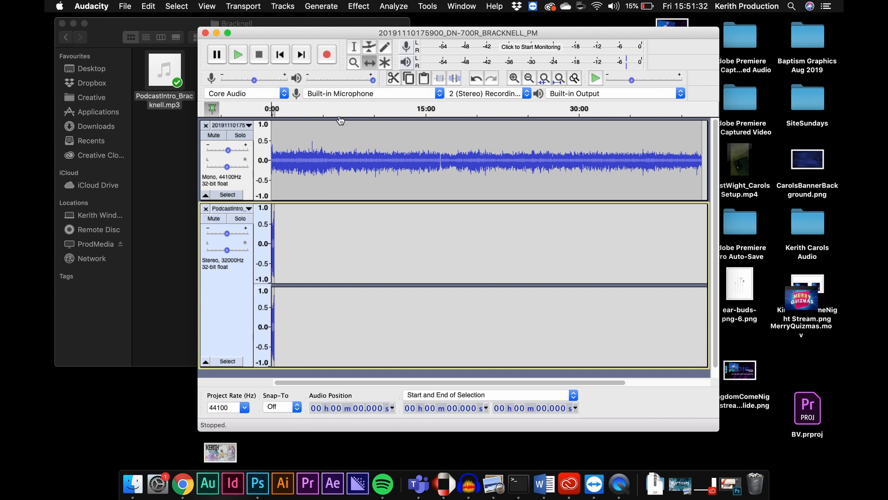
pyautogui.click(334, 138)
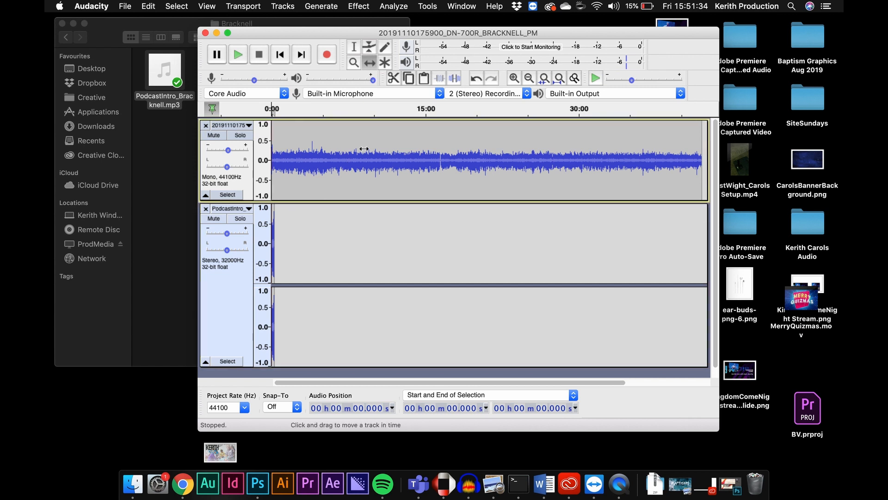
pyautogui.moveTo(342, 136); pyautogui.dragTo(346, 160)
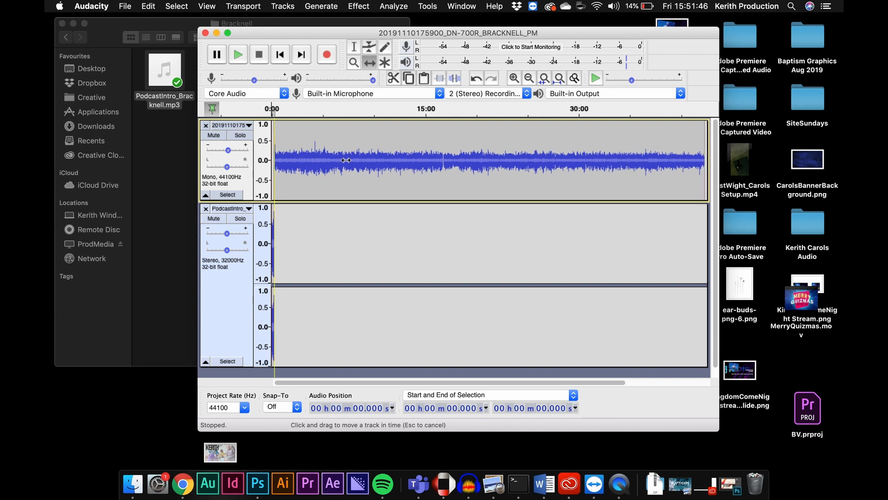
pyautogui.moveTo(346, 160); pyautogui.dragTo(346, 160)
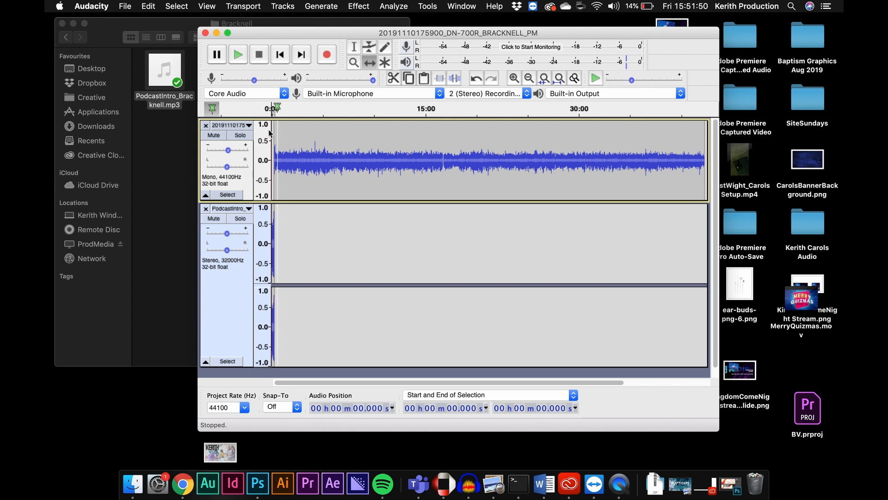
# Play the project from its start to check the join between the intro and the recording.
pyautogui.click(354, 48)
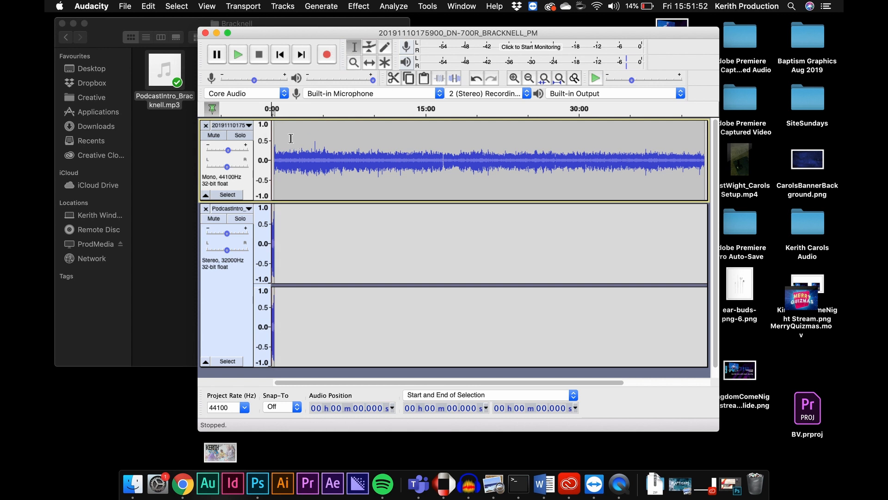
pyautogui.click(273, 222)
pyautogui.click(272, 191)
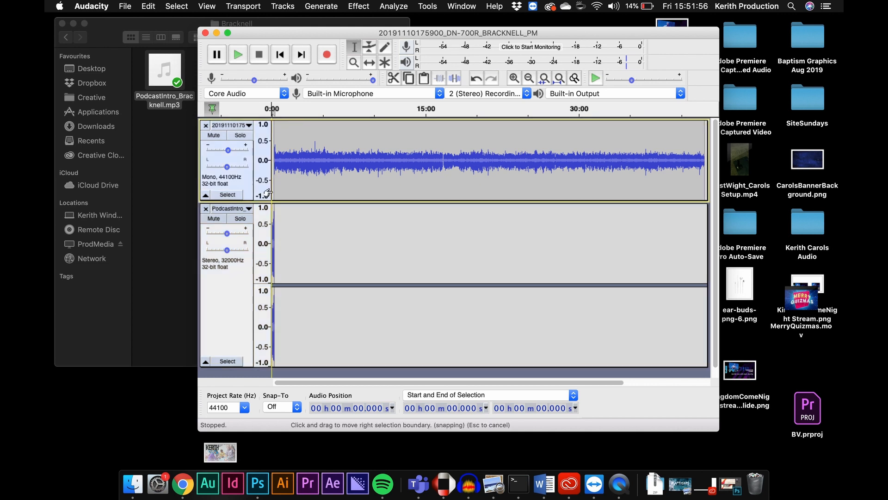
pyautogui.press('space')
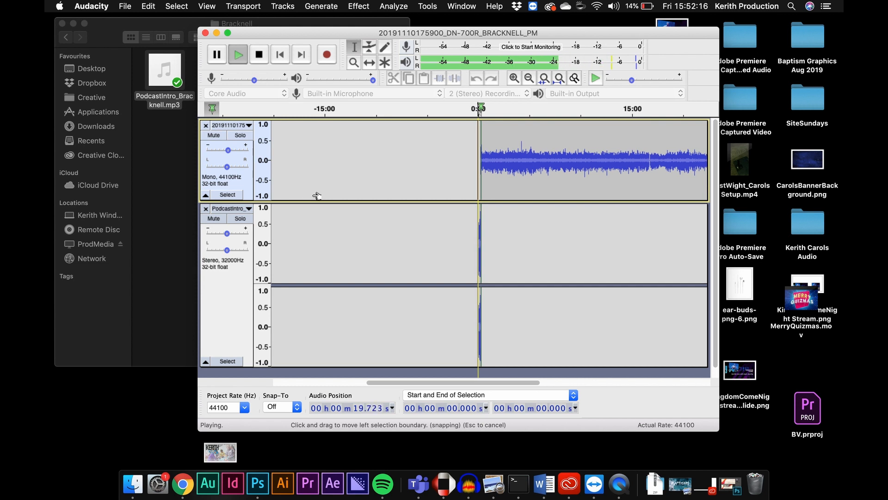
pyautogui.press('space')
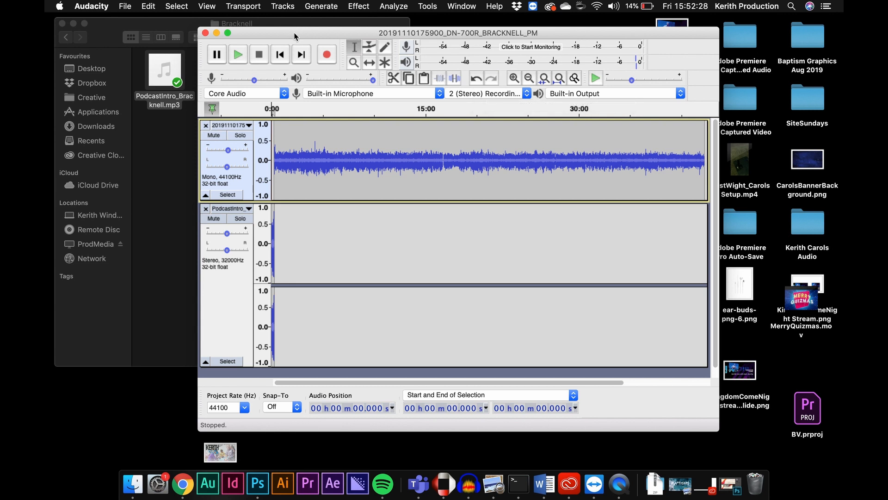
# Start exporting the project as MP3 and choose the Done folder inside Dropbox's Kerith Podcasts folder.
pyautogui.click(131, 6)
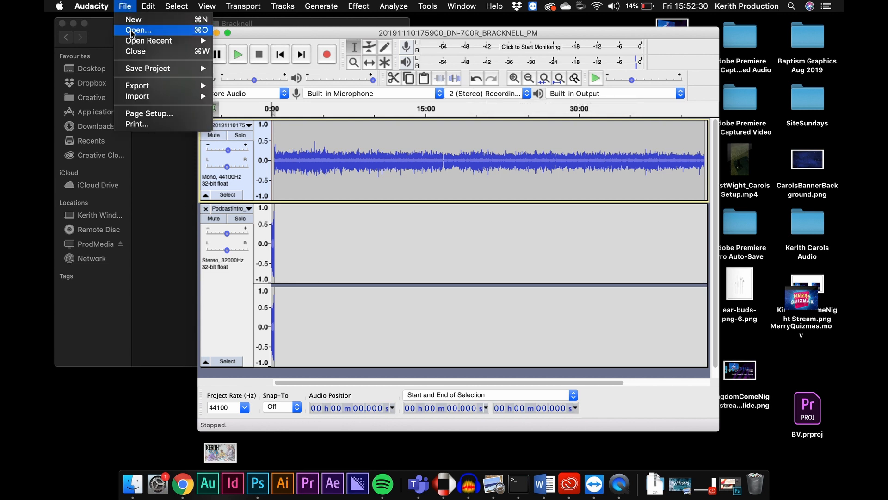
pyautogui.moveTo(149, 86)
pyautogui.click(228, 85)
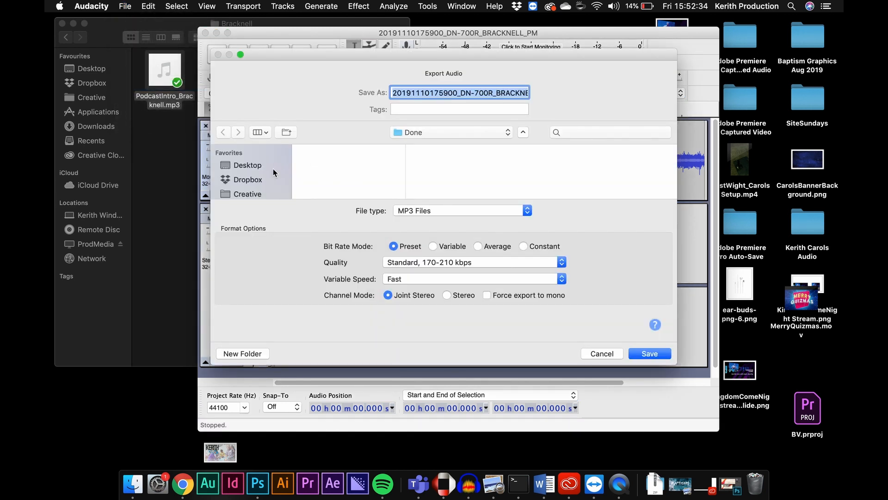
pyautogui.click(263, 180)
pyautogui.scroll(-3, 326, 177)
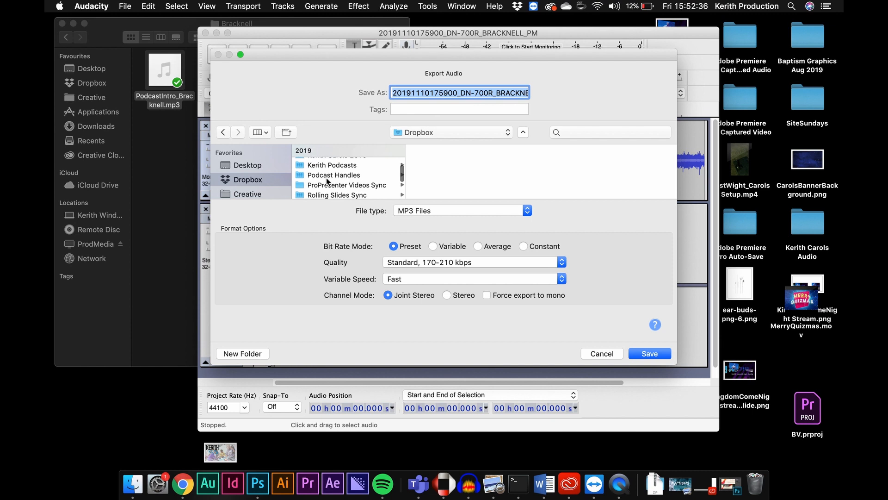
pyautogui.click(332, 170)
pyautogui.scroll(-5, 435, 181)
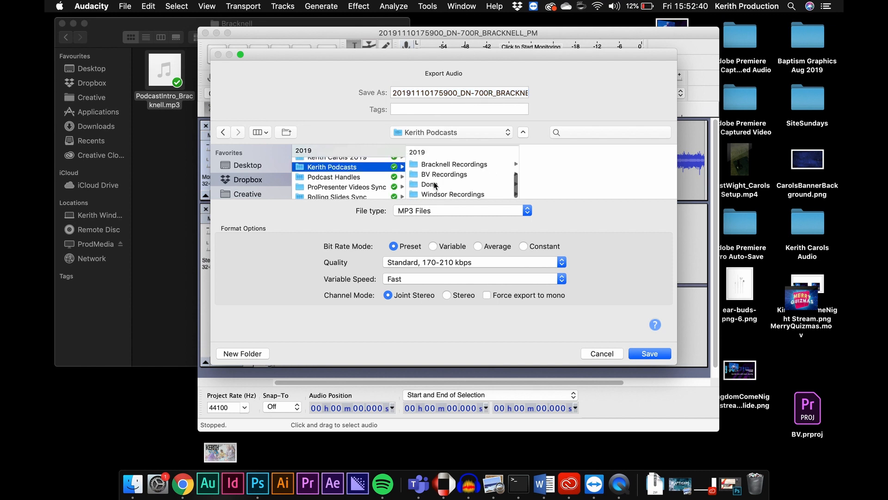
pyautogui.click(434, 184)
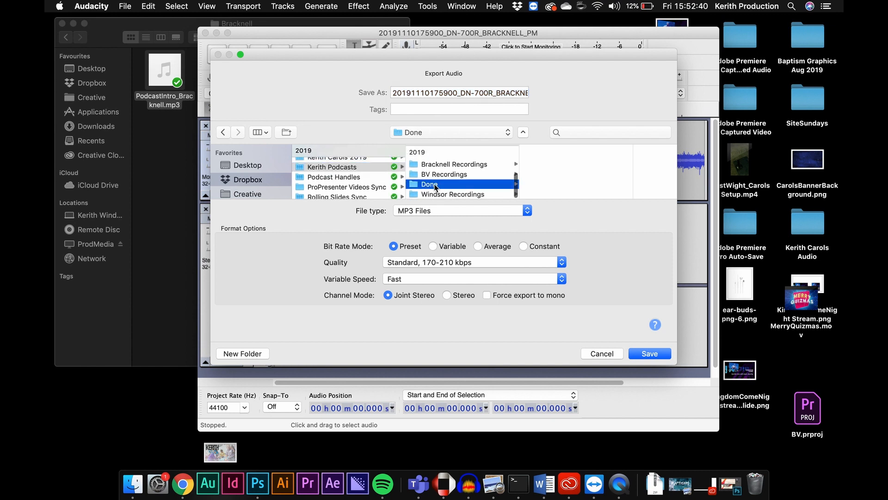
# Name the export file BAPTISMS-GROWING IN FATH-[speaker's name]-110619.
pyautogui.doubleClick(495, 92)
pyautogui.tripleClick(501, 91)
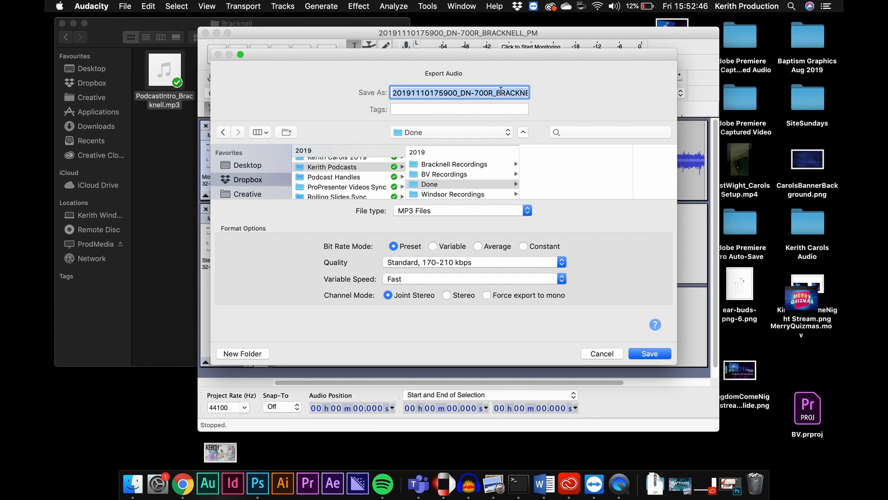
pyautogui.write('AB')
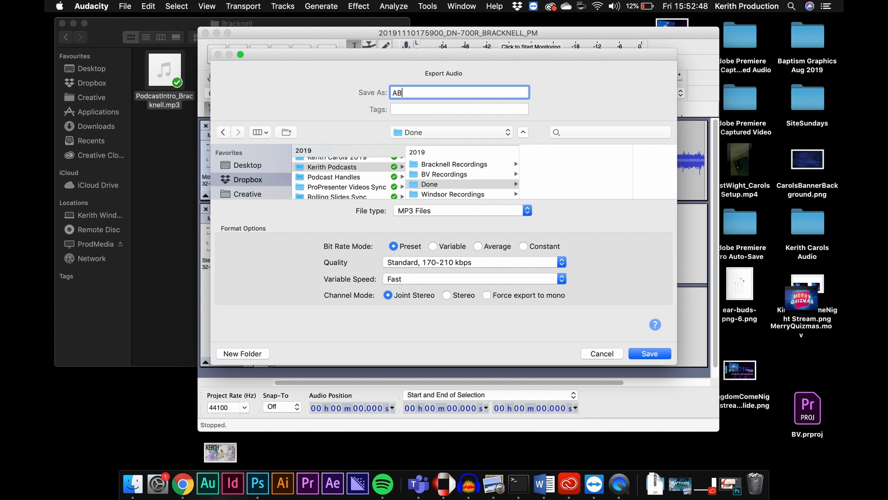
pyautogui.press('BackSpace')
pyautogui.press('BackSpace')
pyautogui.write('BAPTISMS-GROWING IN FAT')
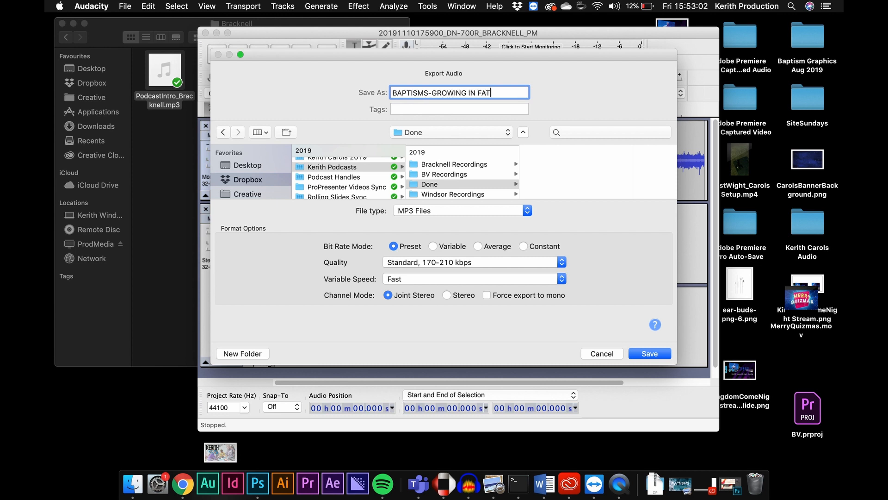
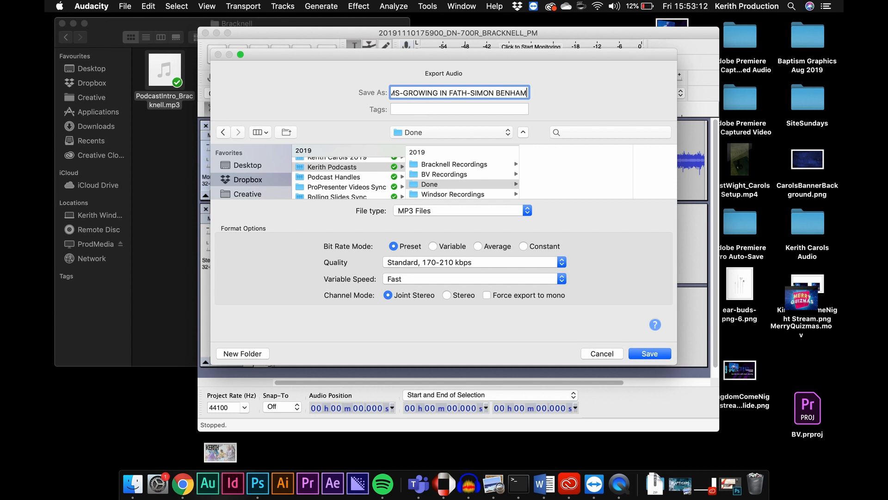
pyautogui.write('-')
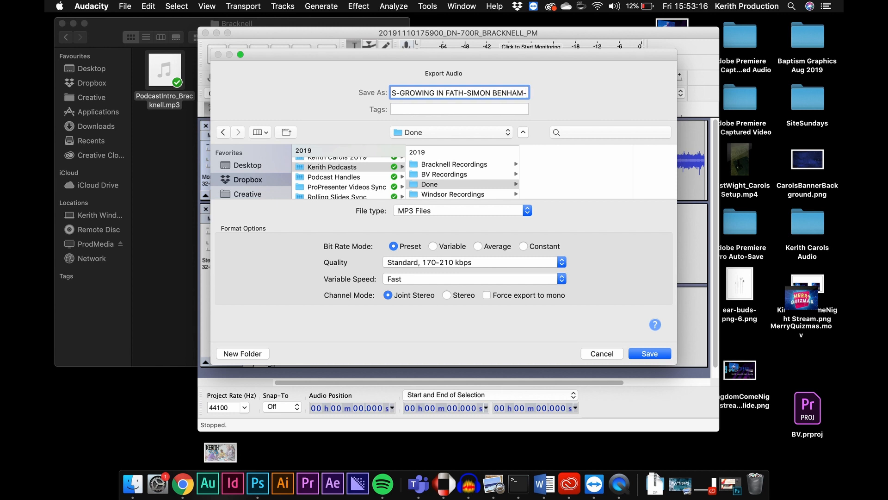
pyautogui.write('11')
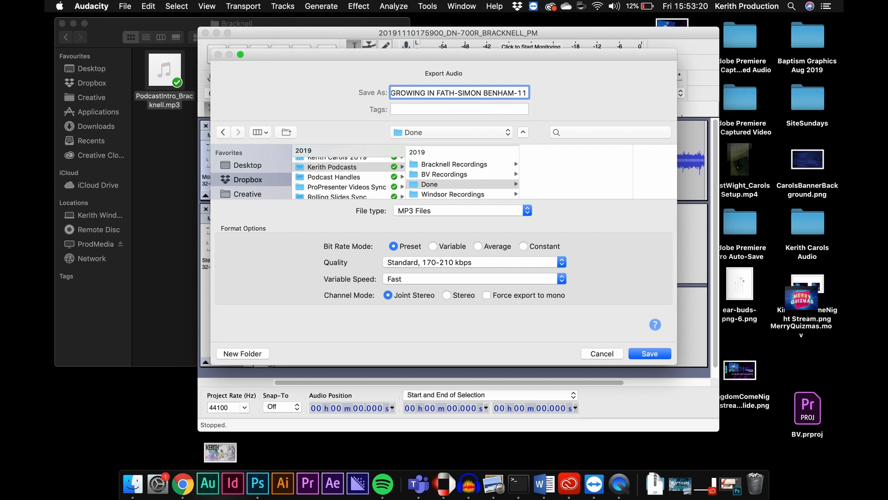
pyautogui.write('06')
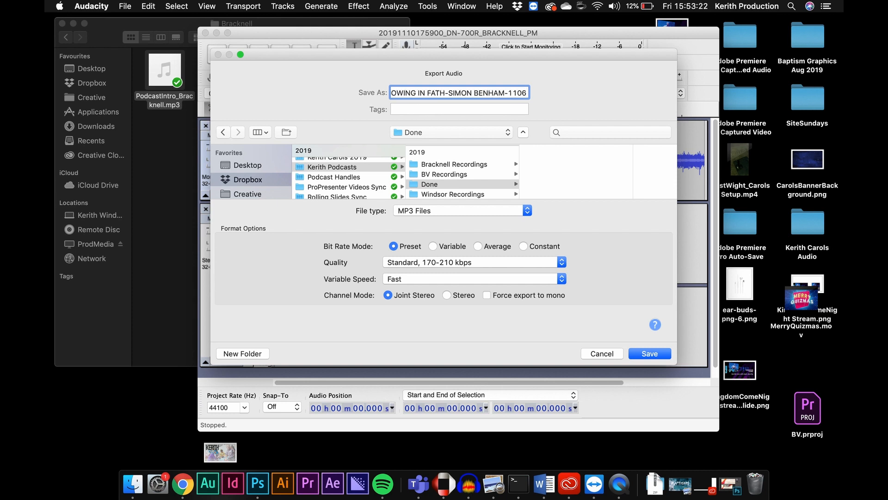
pyautogui.write('19')
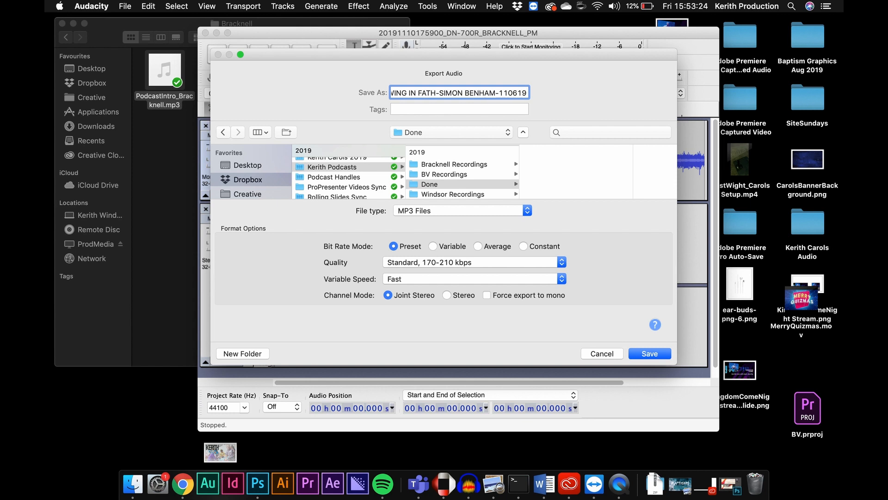
# Save the MP3 export, accepting the mixdown notice and the default metadata tags.
pyautogui.click(643, 353)
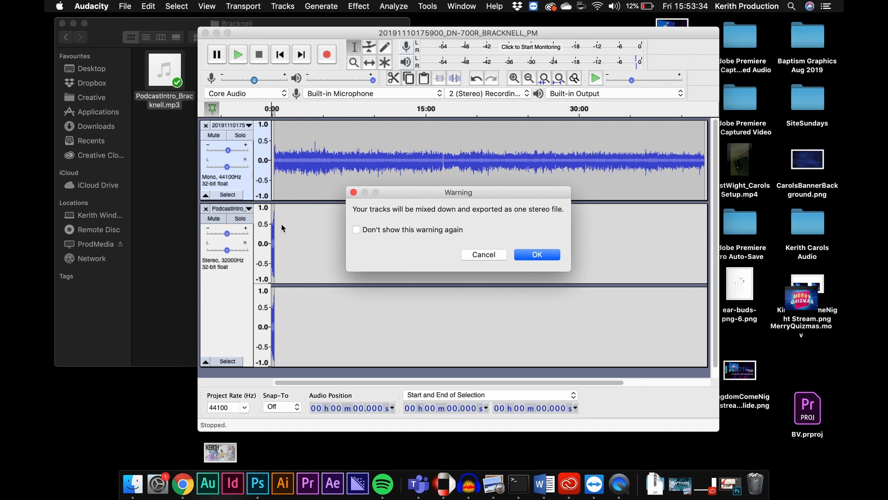
pyautogui.click(539, 253)
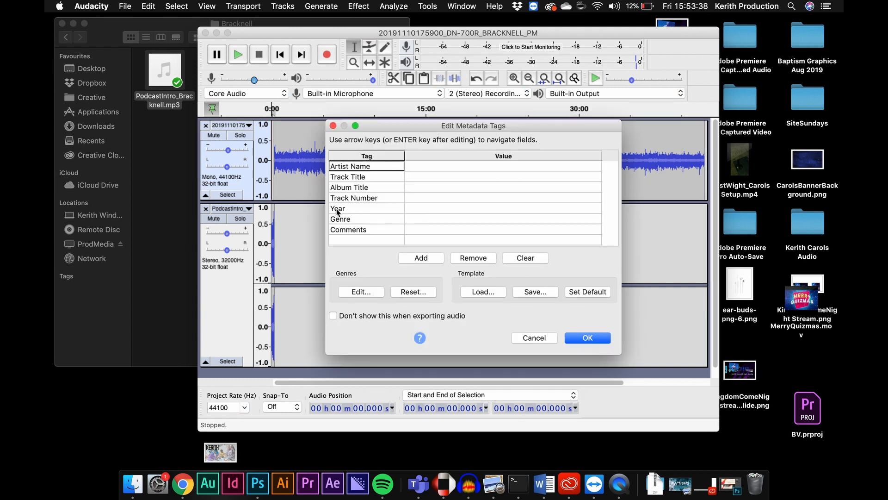
pyautogui.click(596, 340)
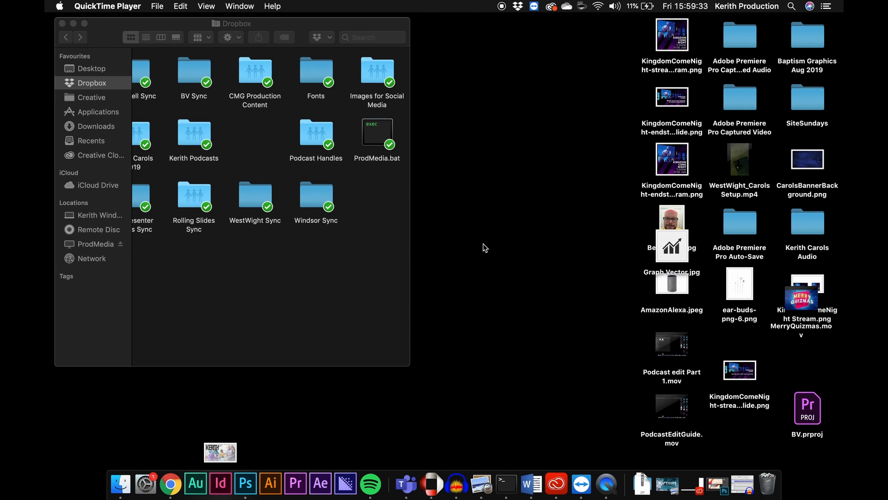
# Switch to Chrome and search the web for spreaker.
pyautogui.click(171, 483)
pyautogui.write('spreaker')
pyautogui.press('Return')
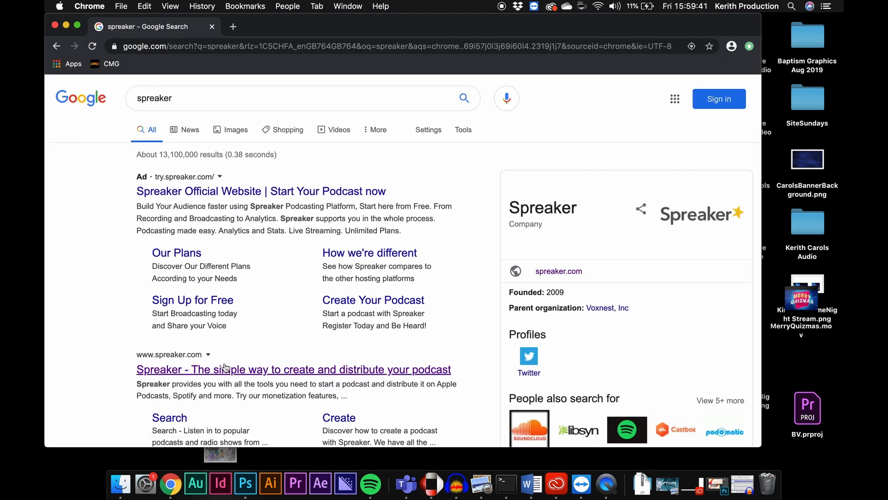
# Open the Spreaker website and sign in using the saved account e-mail and password.
pyautogui.click(226, 369)
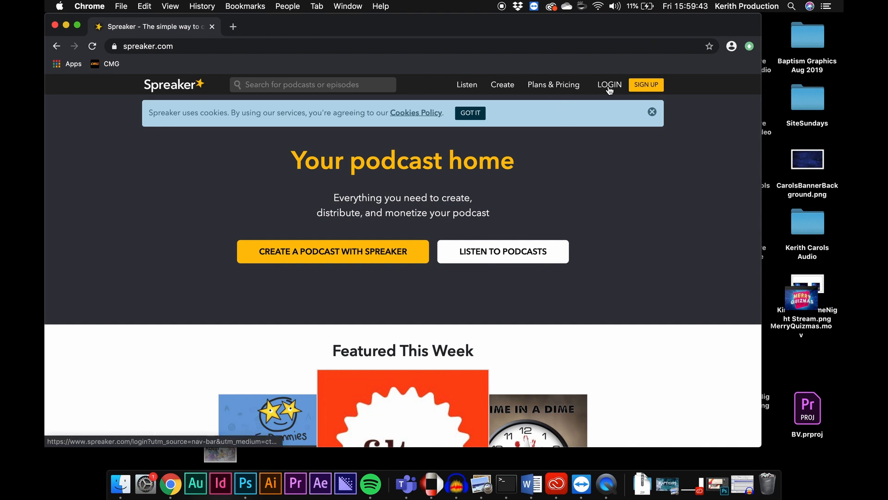
pyautogui.click(610, 86)
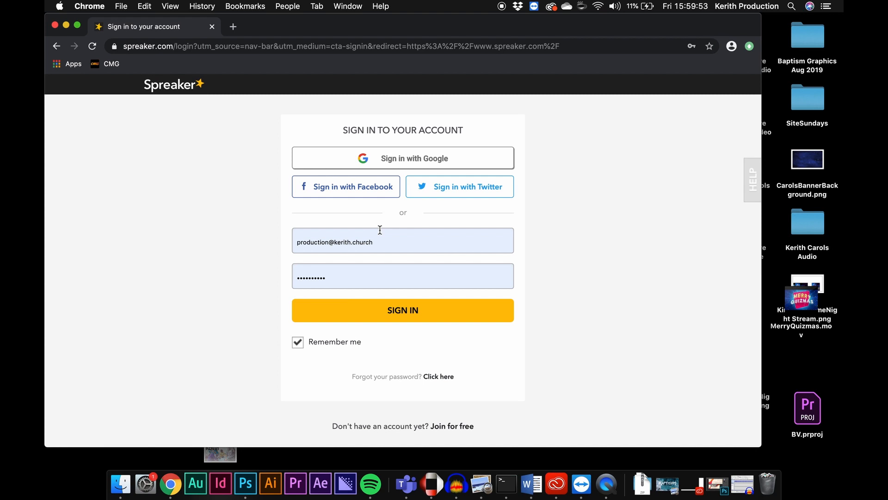
pyautogui.click(383, 237)
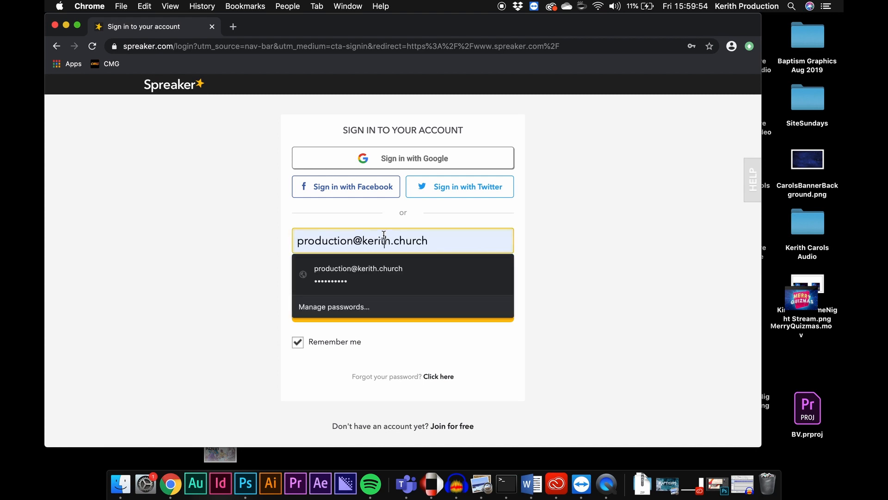
pyautogui.click(260, 215)
pyautogui.click(341, 269)
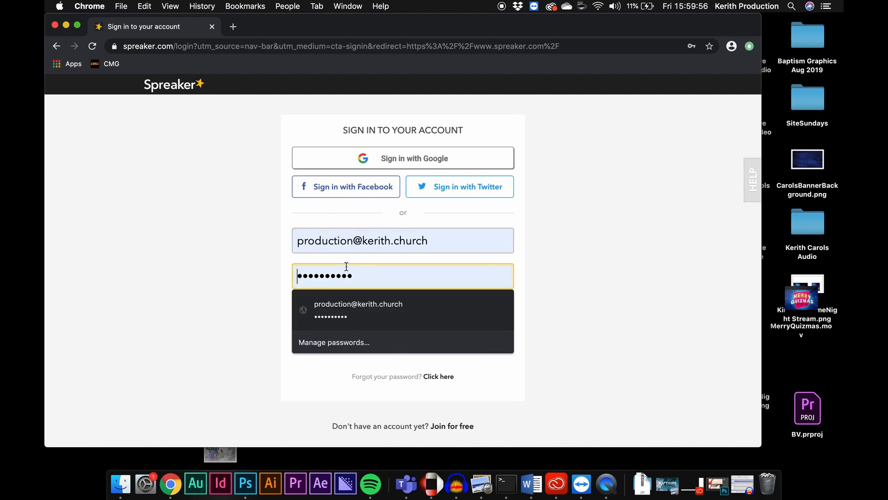
pyautogui.click(183, 252)
pyautogui.click(367, 311)
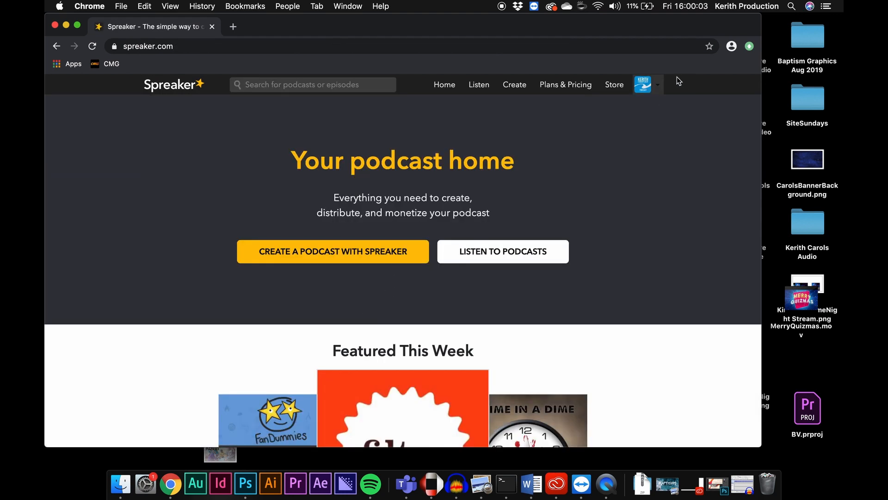
# Open the Spreaker dashboard, start uploading a new episode, and choose Kerith Bracknell PM Podcast as its podcast.
pyautogui.click(653, 88)
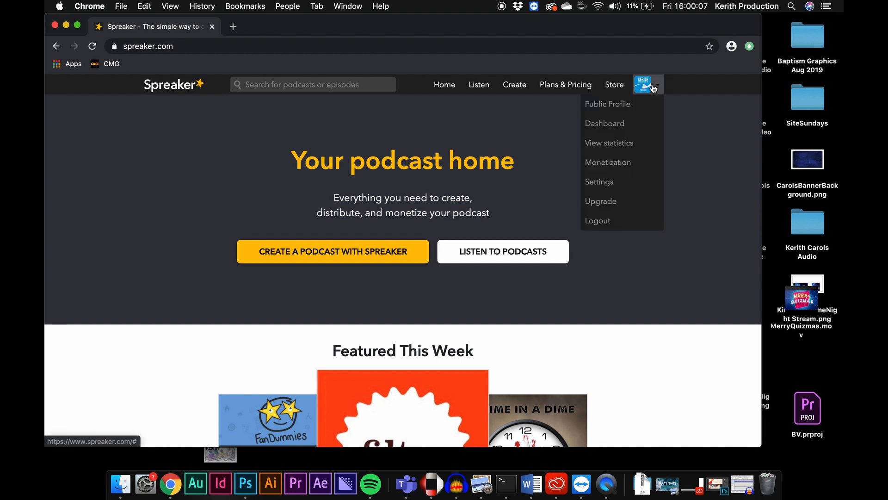
pyautogui.click(618, 124)
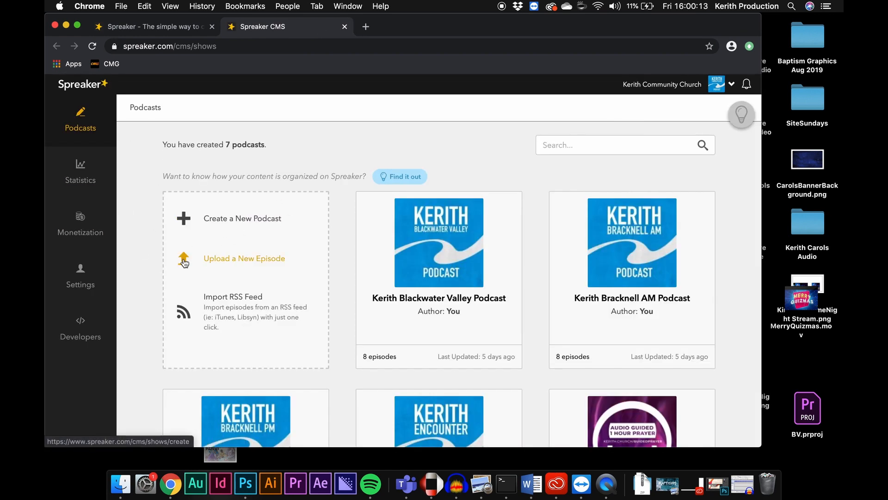
pyautogui.click(247, 259)
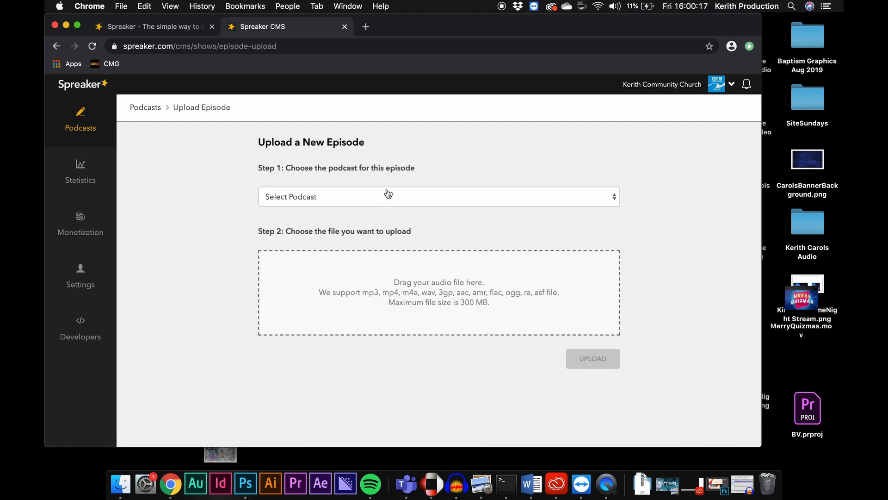
pyautogui.click(300, 199)
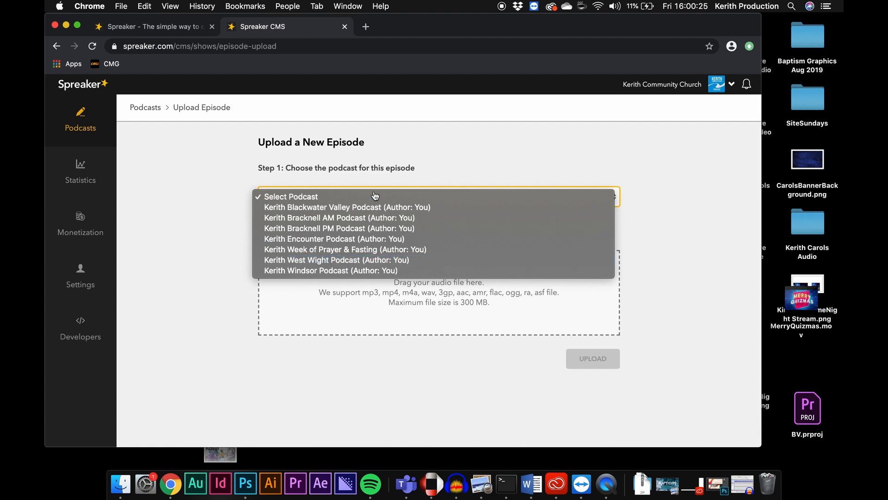
pyautogui.click(365, 232)
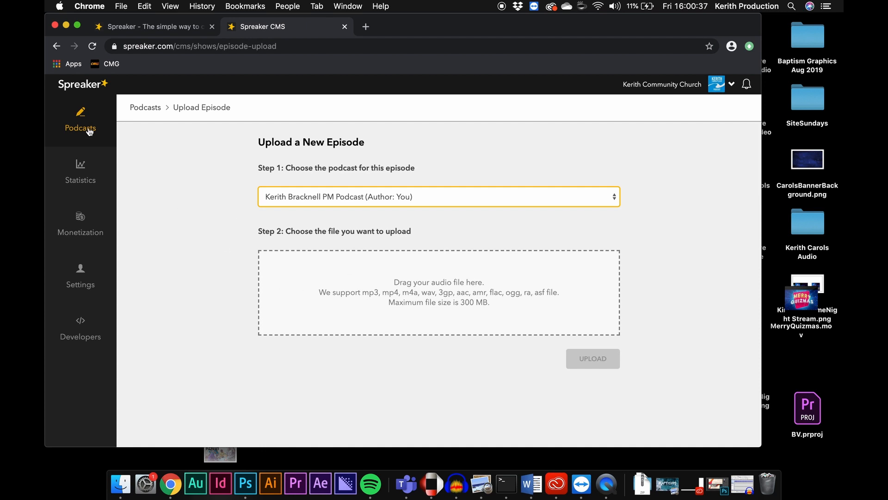
# Choose the baptisms sermon MP3 from the Dropbox Kerith Podcasts Done folder as the episode file and upload it.
pyautogui.click(419, 304)
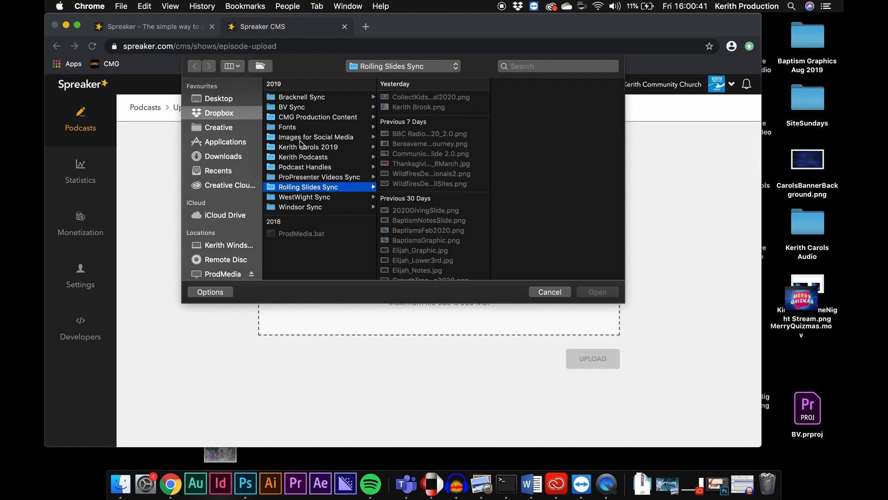
pyautogui.click(320, 157)
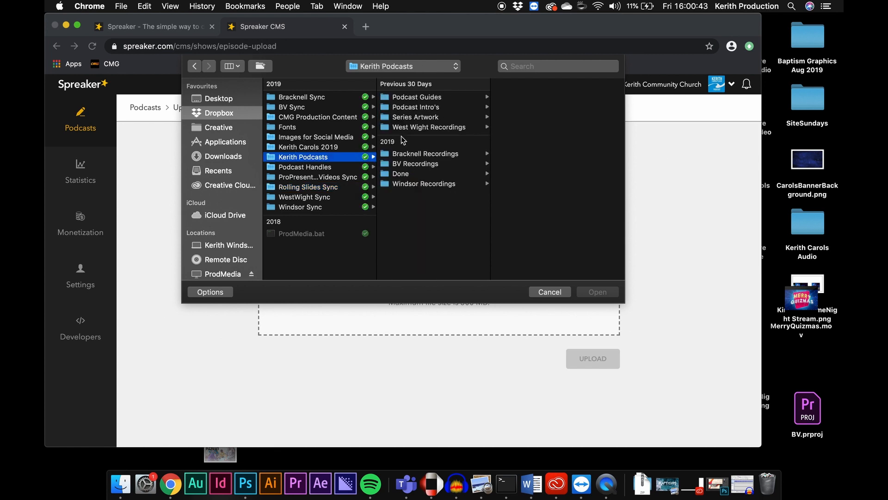
pyautogui.click(400, 174)
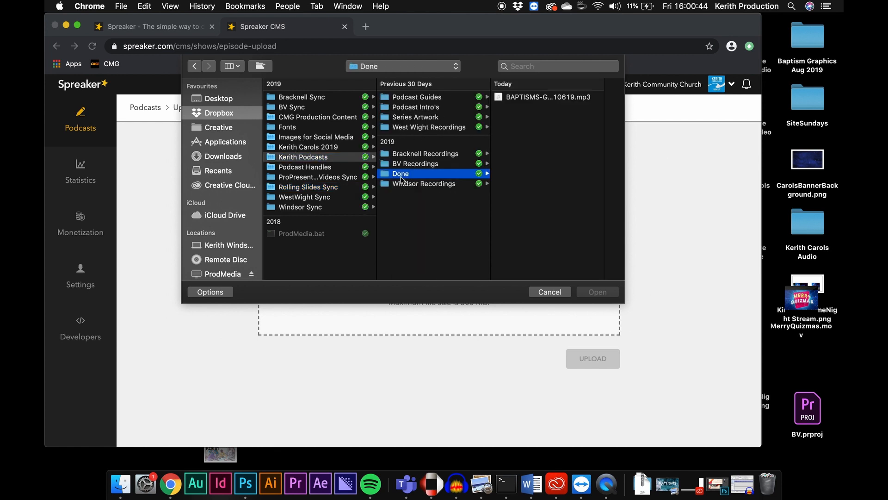
pyautogui.click(533, 98)
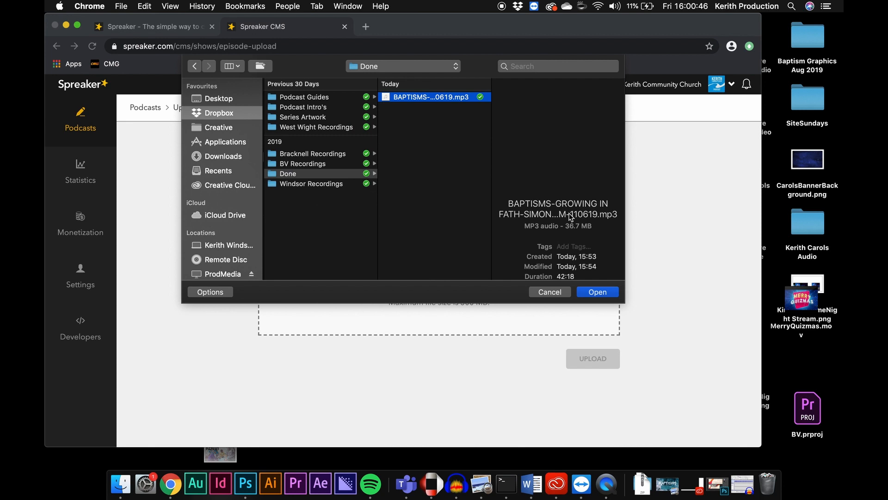
pyautogui.click(598, 292)
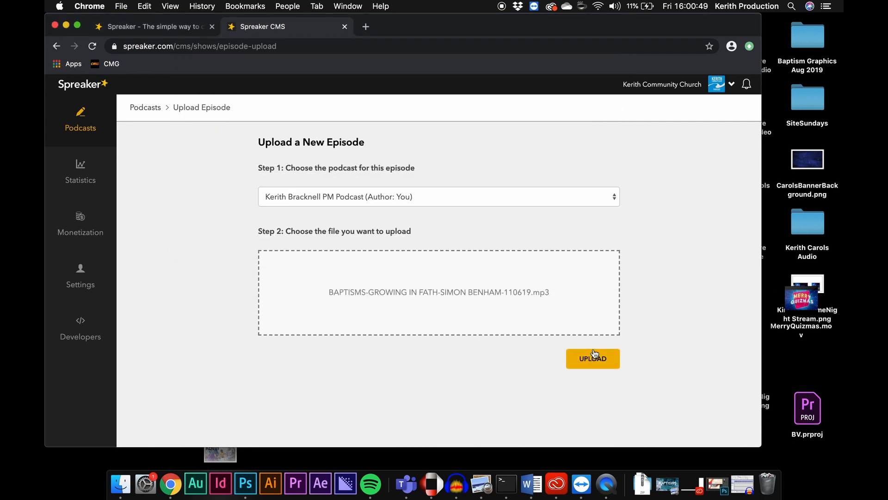
pyautogui.click(594, 359)
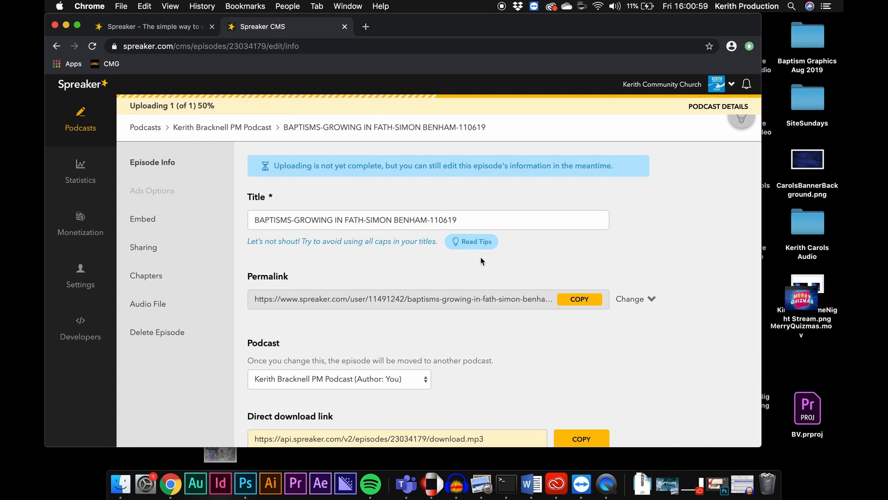
pyautogui.press('ctrl+super+f')
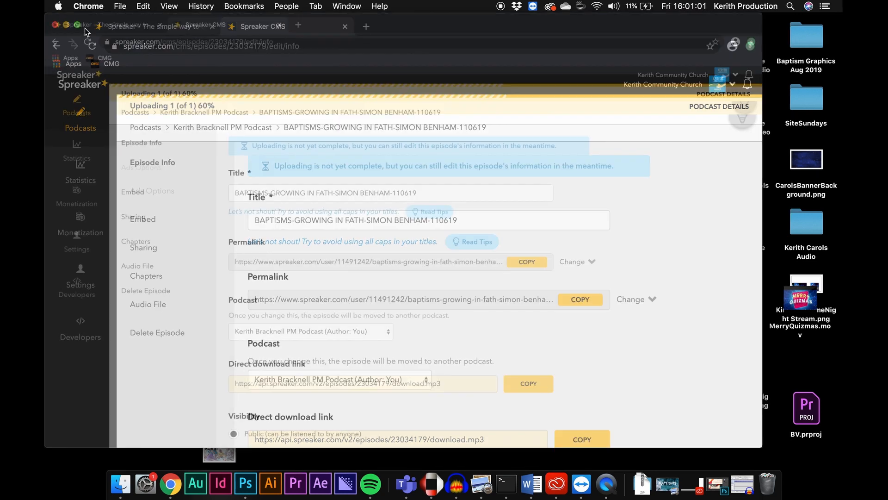
pyautogui.scroll(-2, 473, 290)
pyautogui.scroll(2, 473, 291)
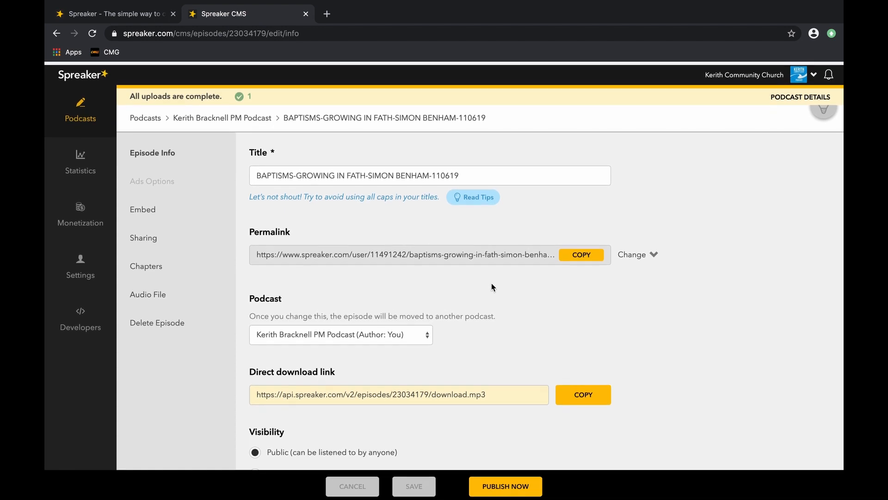
pyautogui.scroll(-7, 636, 303)
pyautogui.scroll(1, 635, 303)
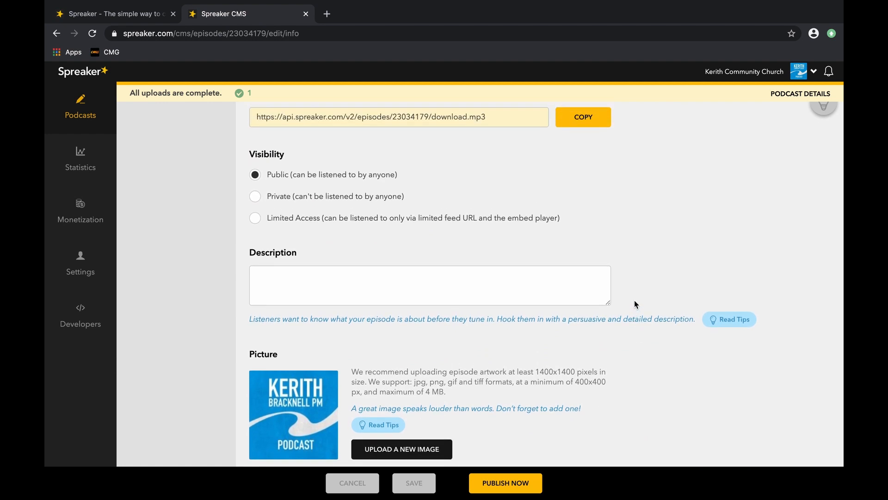
# Try replacing the episode picture with pray_podcasticon.jpg from the Series Artwork folder, then remove it again.
pyautogui.click(318, 289)
pyautogui.moveTo(285, 5)
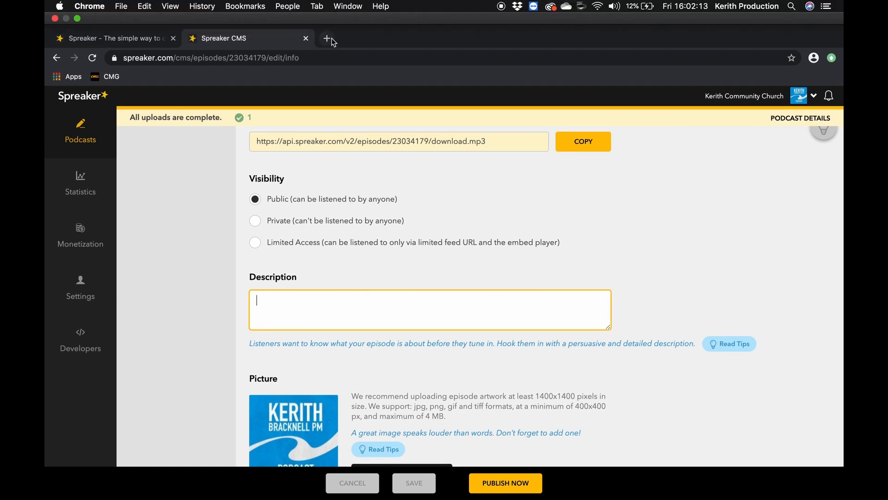
pyautogui.scroll(-3, 391, 202)
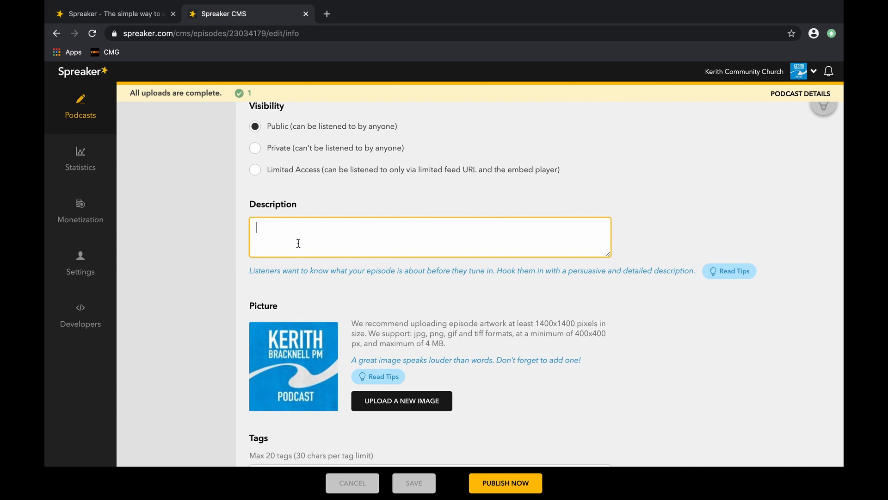
pyautogui.scroll(-1, 312, 241)
pyautogui.scroll(-3, 312, 243)
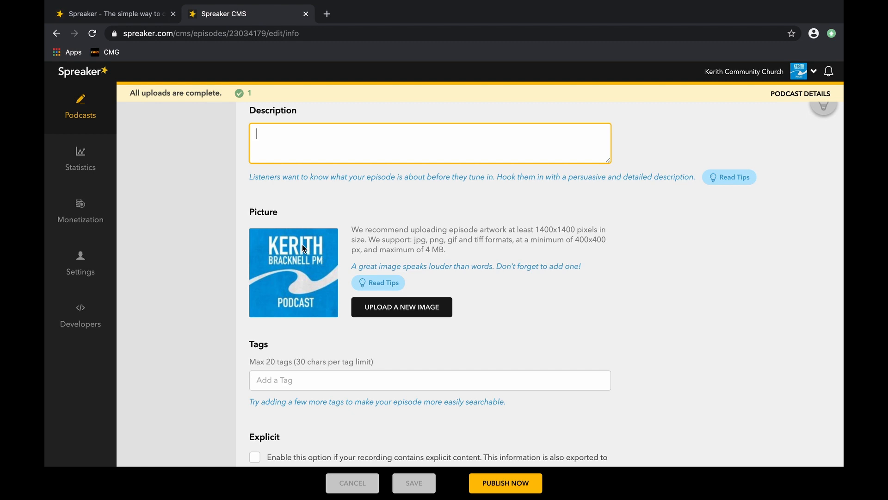
pyautogui.click(366, 308)
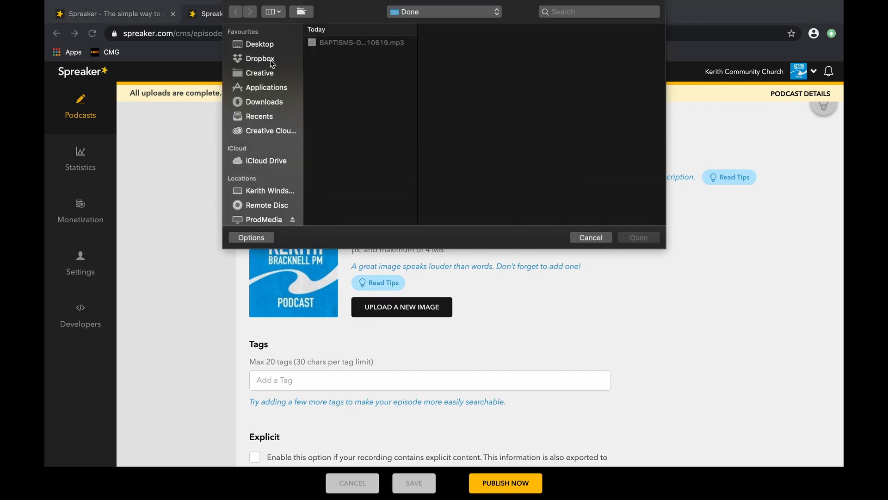
pyautogui.click(270, 60)
pyautogui.click(355, 105)
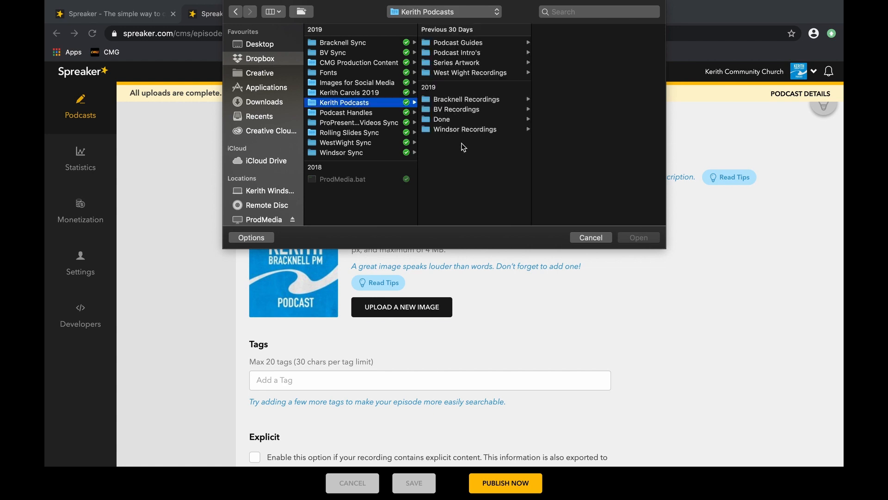
pyautogui.click(461, 64)
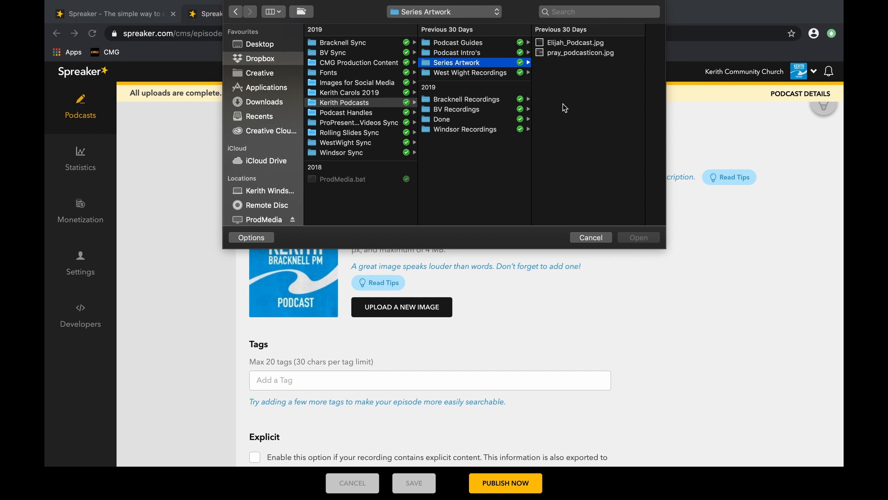
pyautogui.click(590, 56)
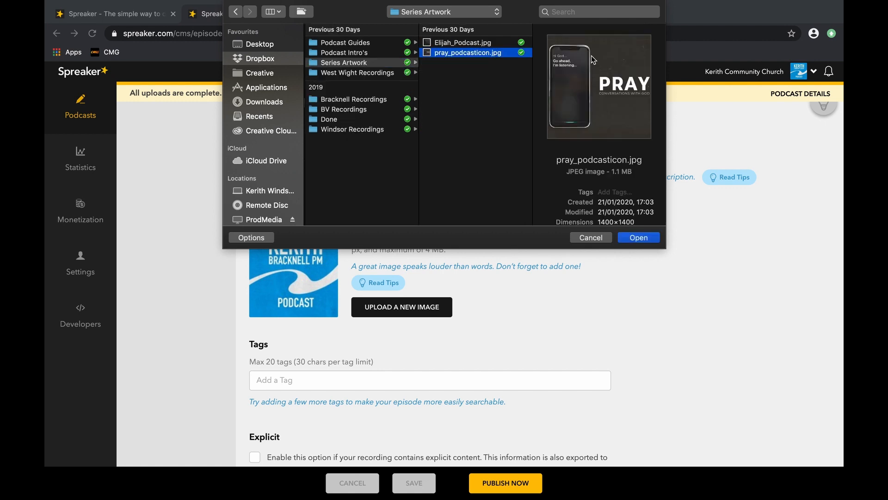
pyautogui.click(633, 237)
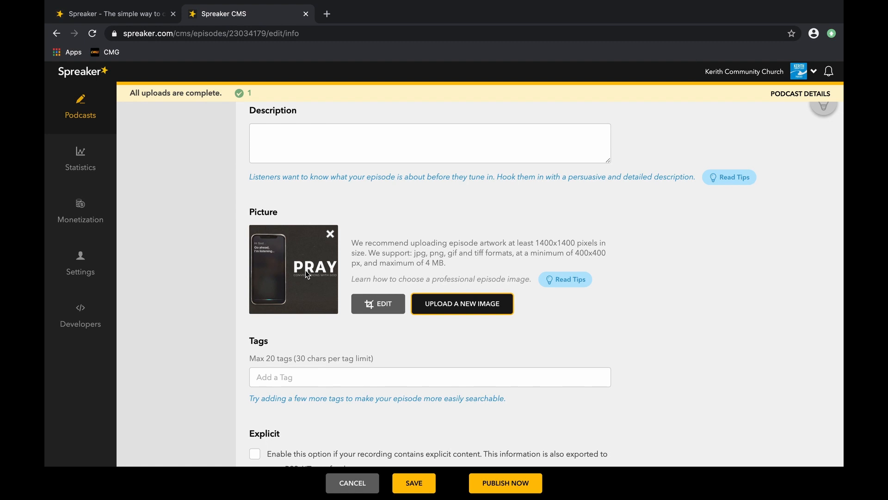
pyautogui.click(330, 233)
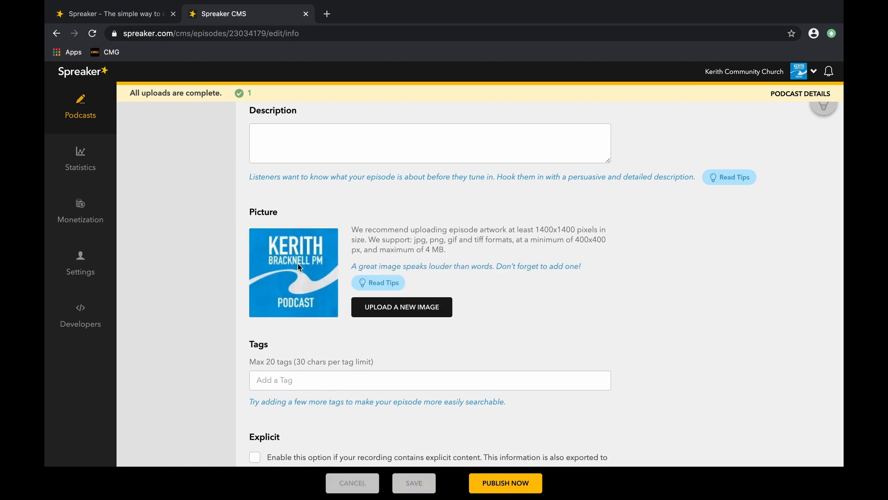
# Add episode tags for the speaker's first name, last name, and Baptisms.
pyautogui.scroll(-3, 370, 293)
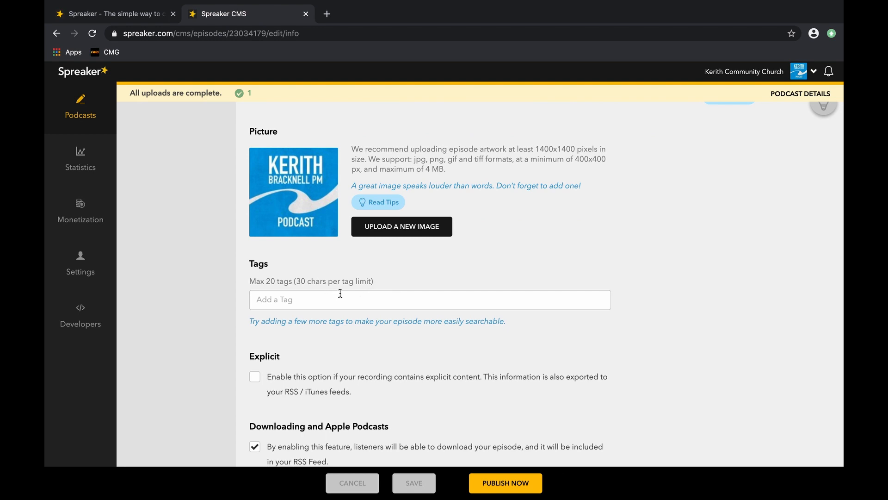
pyautogui.scroll(-1, 298, 298)
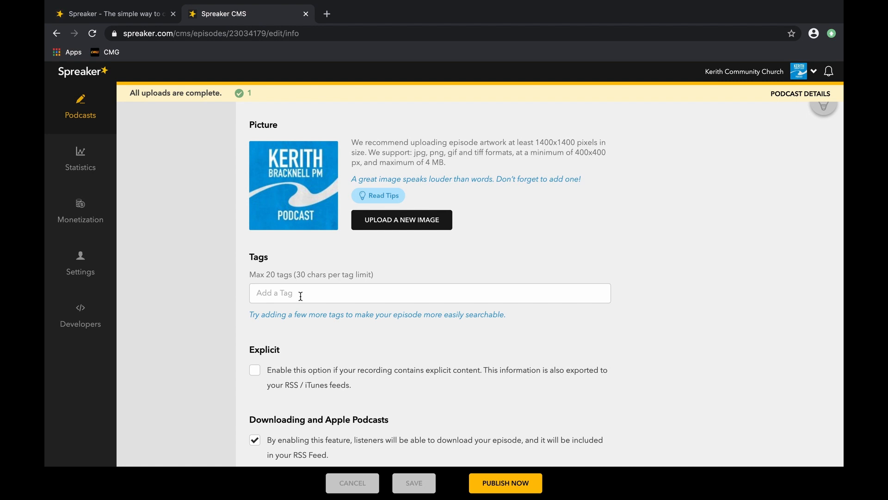
pyautogui.click(302, 294)
pyautogui.press('Return')
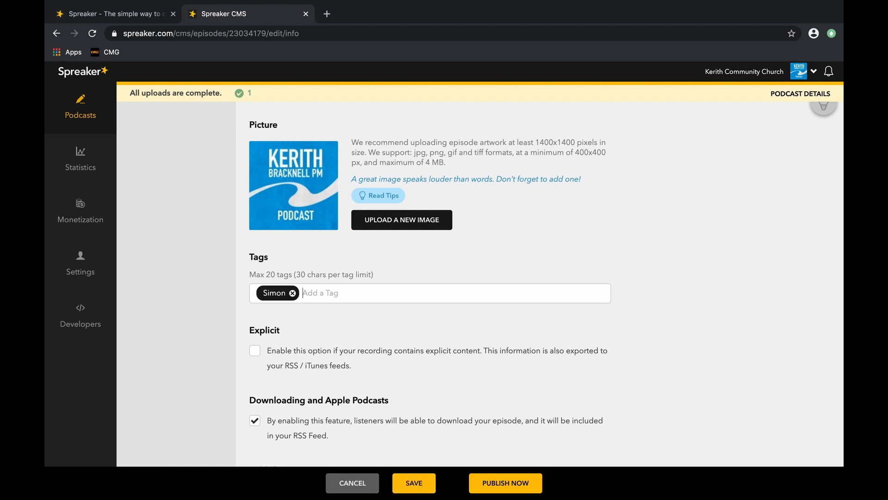
pyautogui.press('Return')
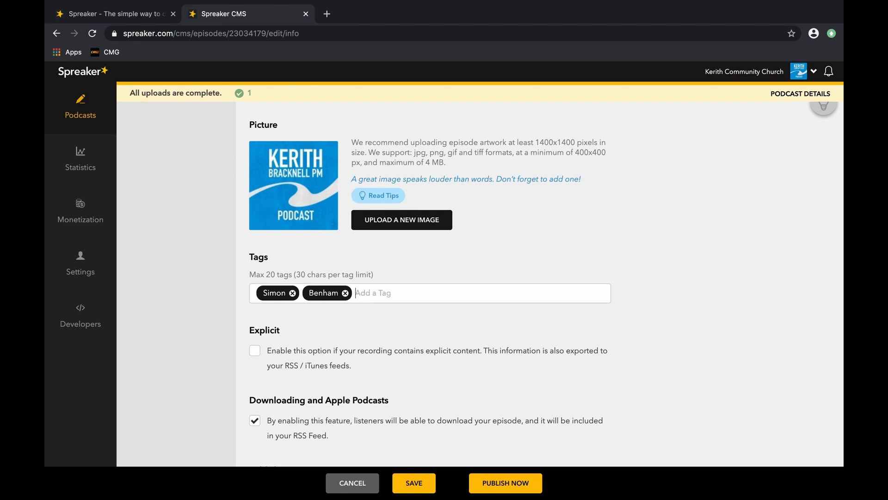
pyautogui.write('Baptisms')
pyautogui.press('Return')
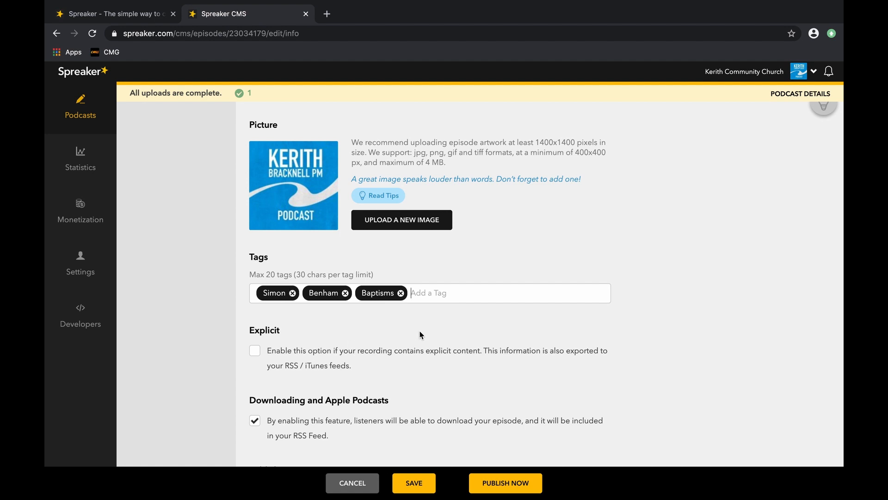
# Publish the episode now, confirming publication without automatic social sharing.
pyautogui.scroll(1, 420, 330)
pyautogui.scroll(-4, 420, 331)
pyautogui.scroll(-2, 420, 332)
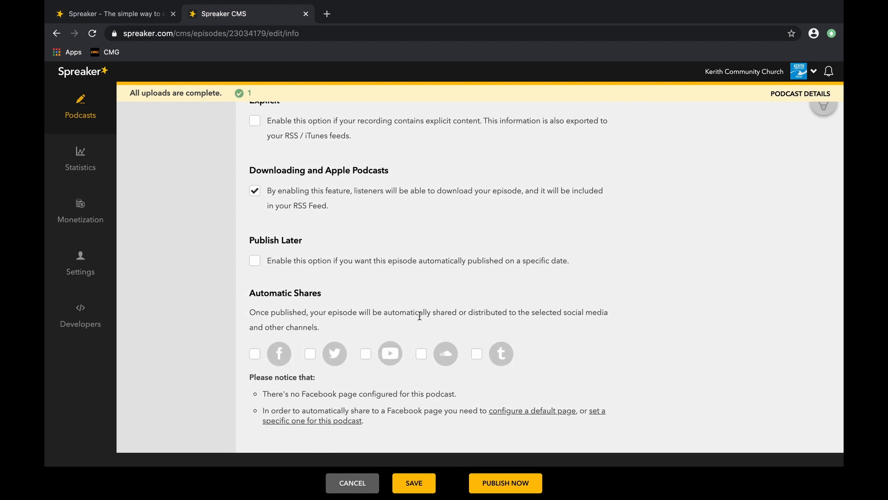
pyautogui.scroll(-1, 481, 373)
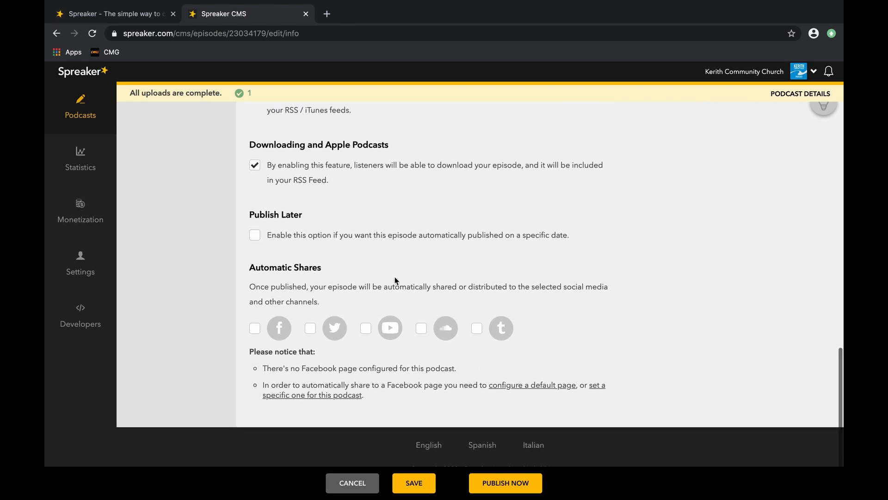
pyautogui.scroll(-1, 366, 203)
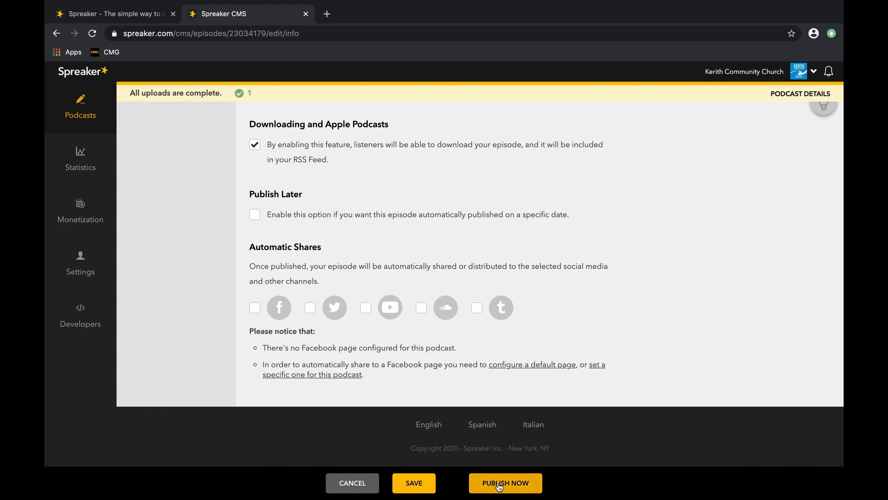
pyautogui.click(513, 490)
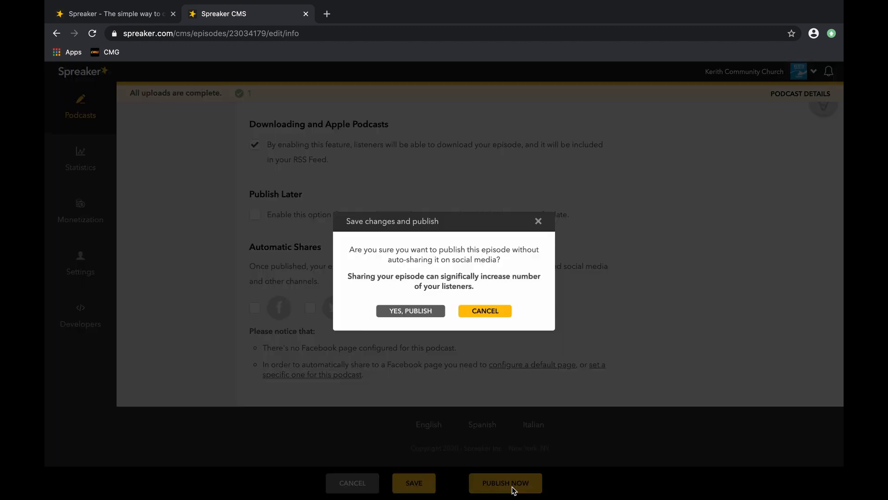
pyautogui.click(420, 310)
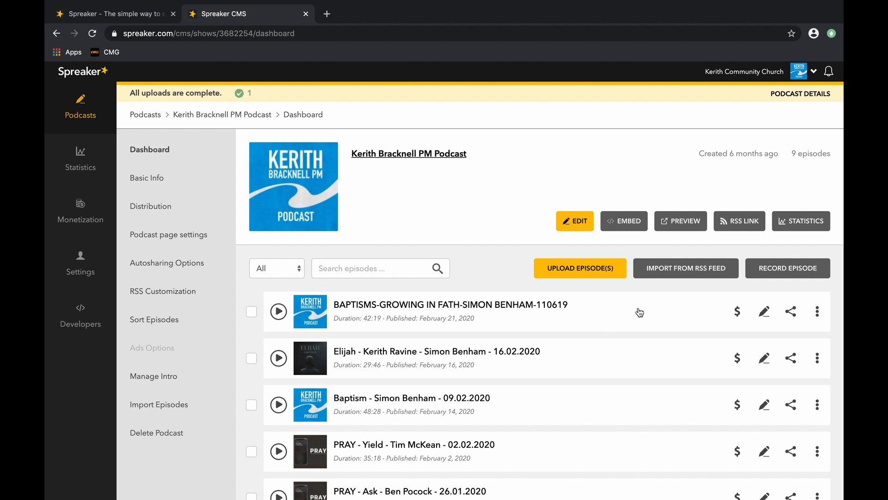
# Reopen the new episode's settings and review its tags and publish date.
pyautogui.click(765, 313)
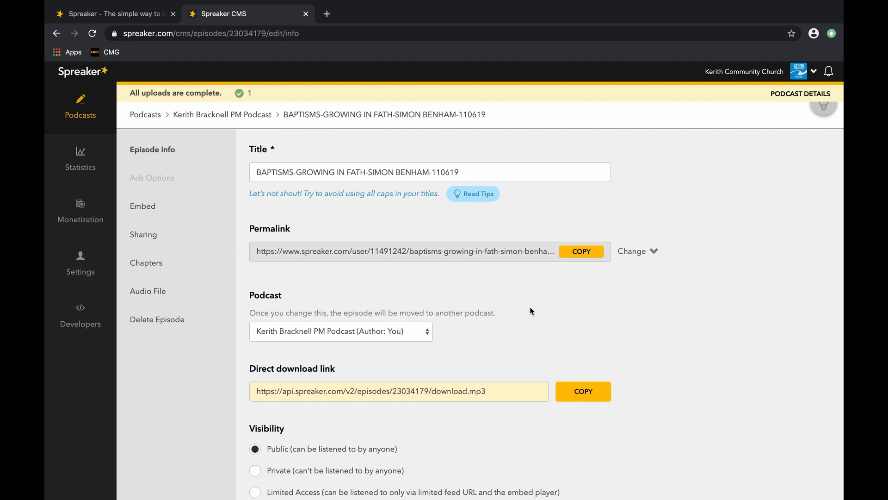
pyautogui.scroll(-10, 530, 307)
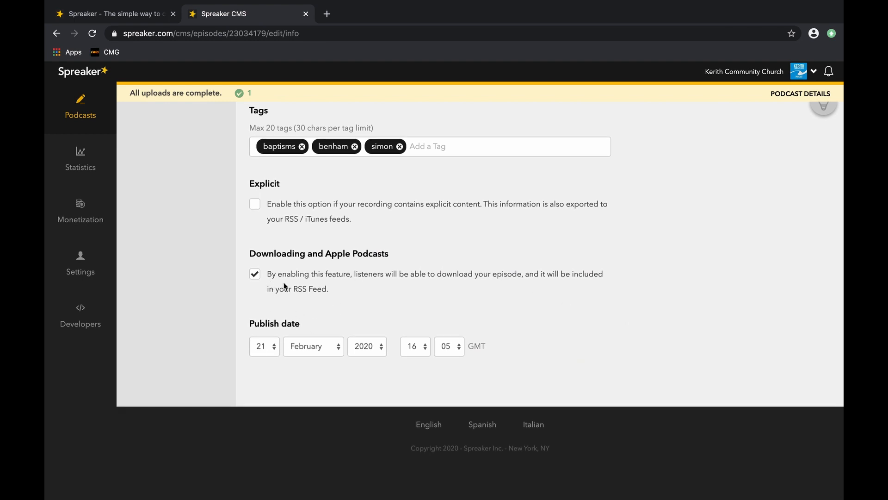
pyautogui.click(266, 352)
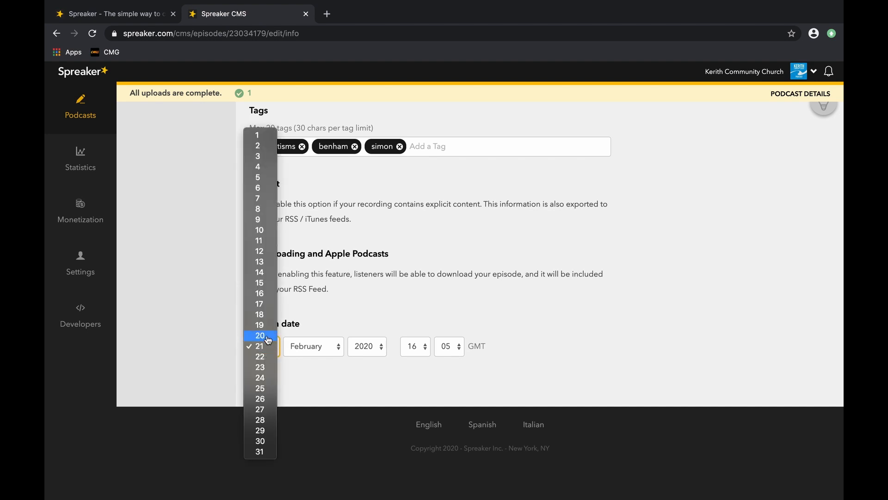
pyautogui.click(308, 326)
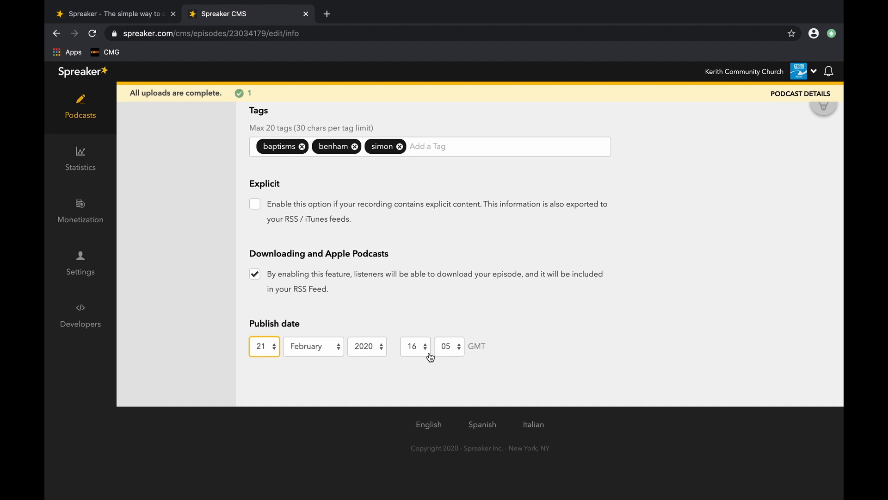
pyautogui.scroll(15, 442, 331)
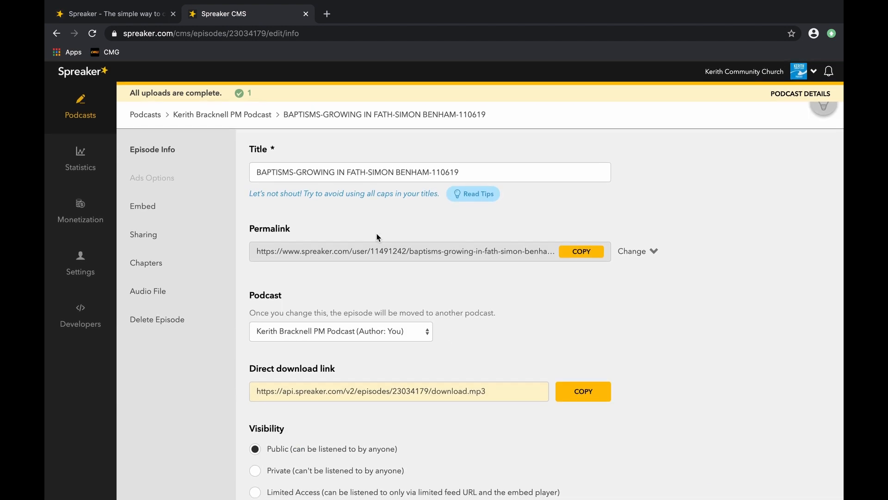
# Return to the podcasts list and open the Kerith Bracknell PM Podcast dashboard.
pyautogui.click(88, 106)
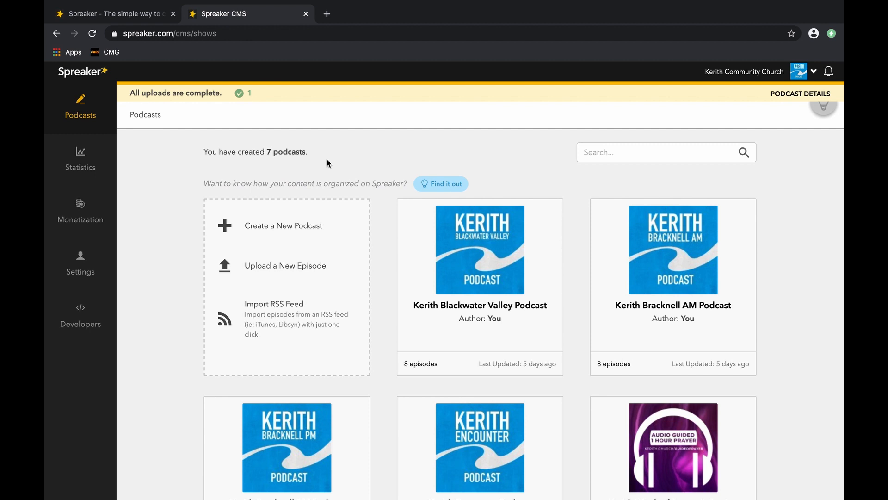
pyautogui.moveTo(487, 258)
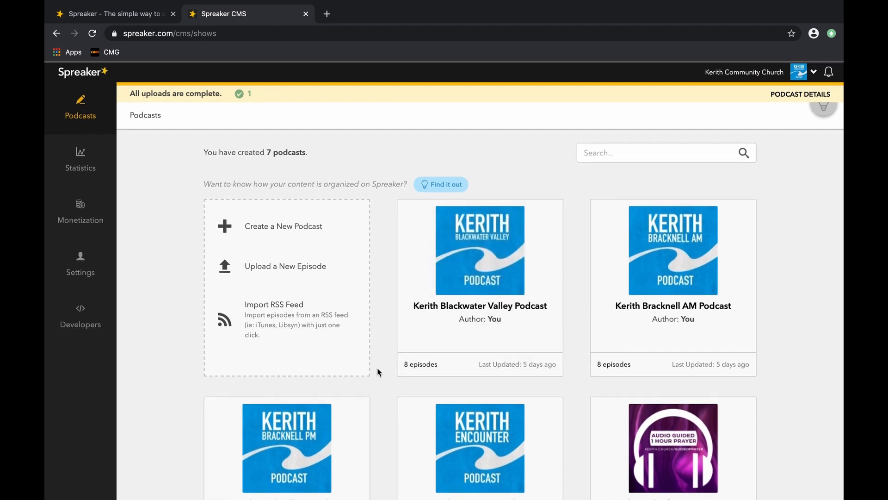
pyautogui.scroll(-2, 380, 365)
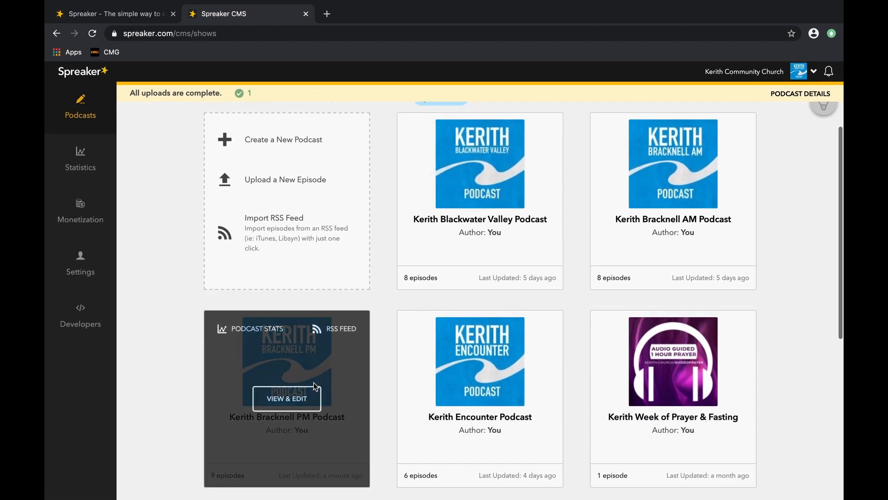
pyautogui.click(300, 399)
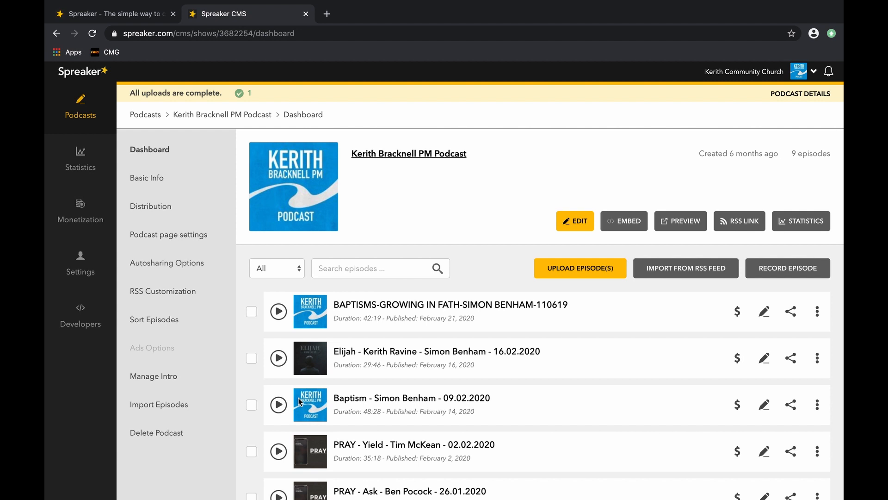